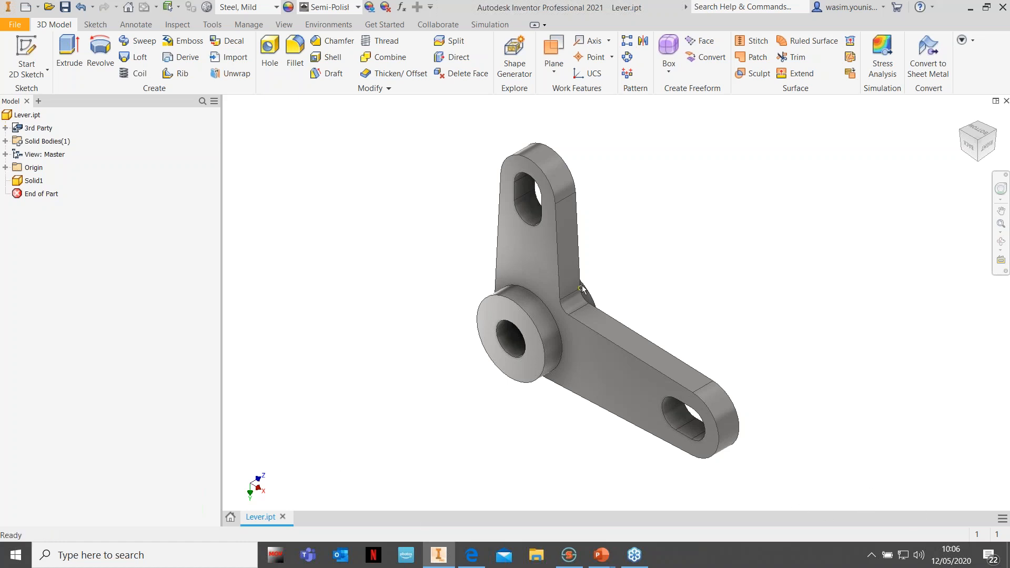
Start the Autodesk Inventor Nastran environment for the lever part
{"action": "middle_click_drag", "start_coordinate": [620, 280], "coordinate": [537, 274], "text": "shift"}
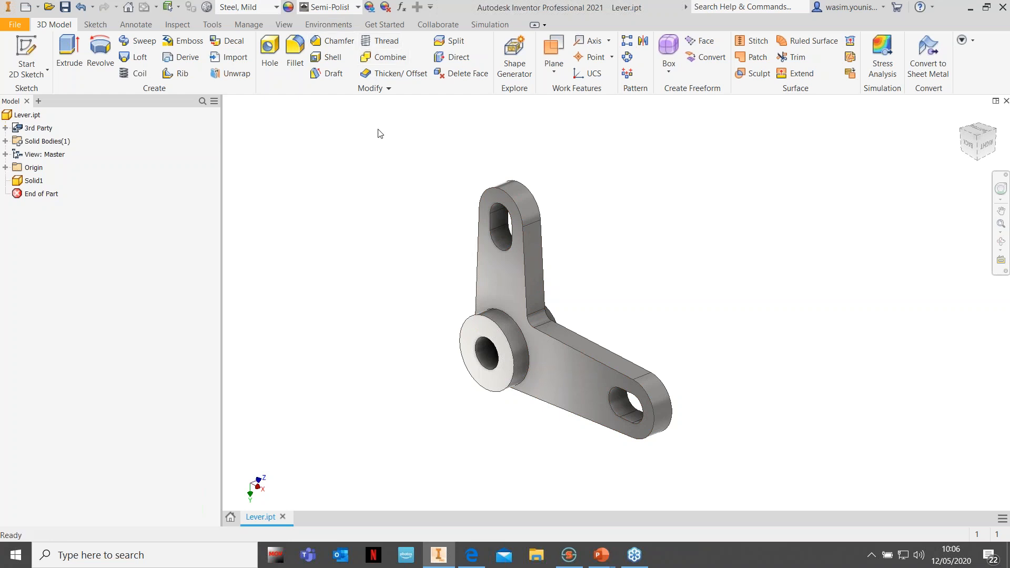
{"action": "scroll", "coordinate": [472, 315], "scroll_direction": "down", "scroll_amount": 2}
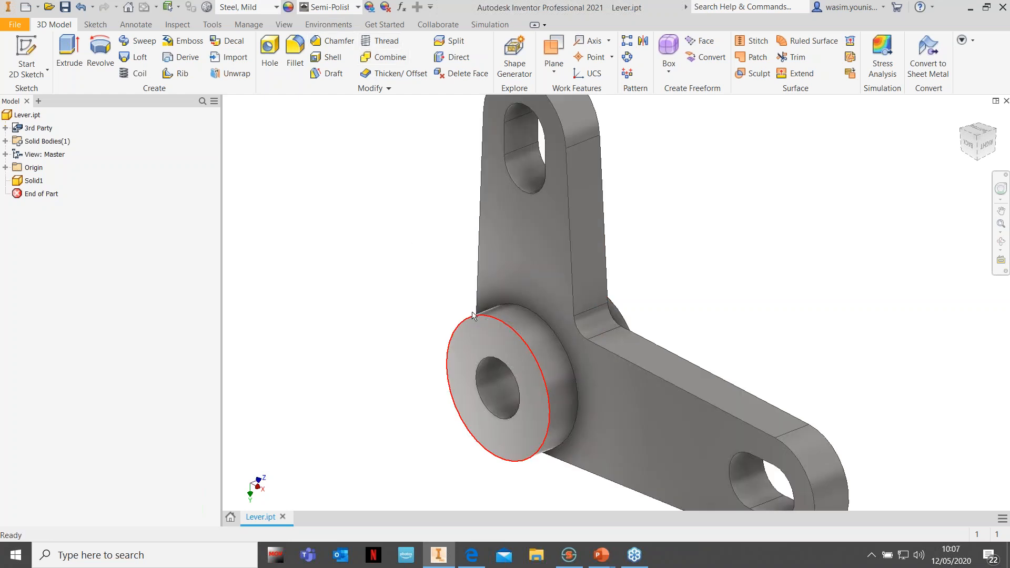
{"action": "scroll", "coordinate": [472, 316], "scroll_direction": "up", "scroll_amount": 2}
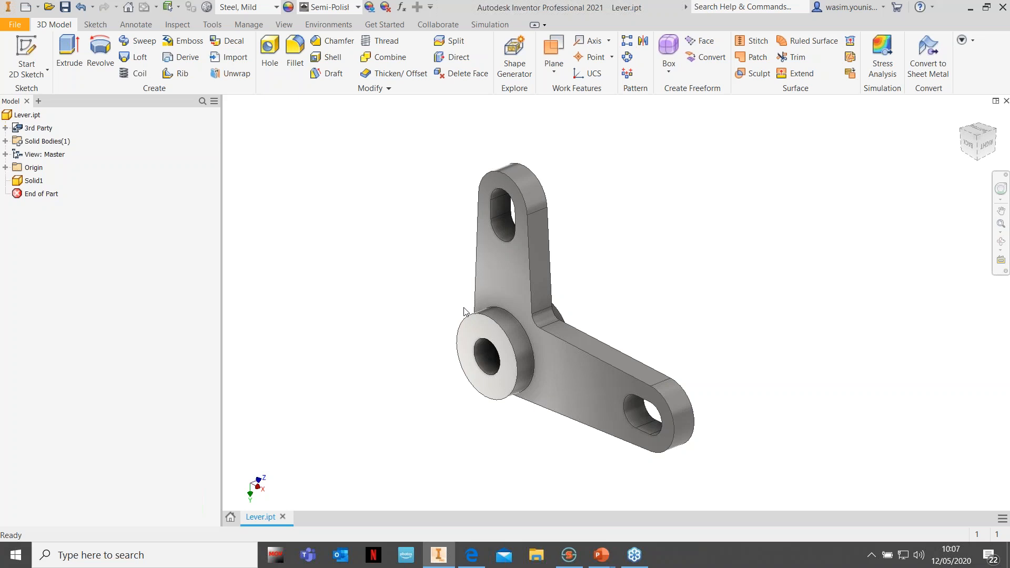
{"action": "left_click", "coordinate": [329, 25]}
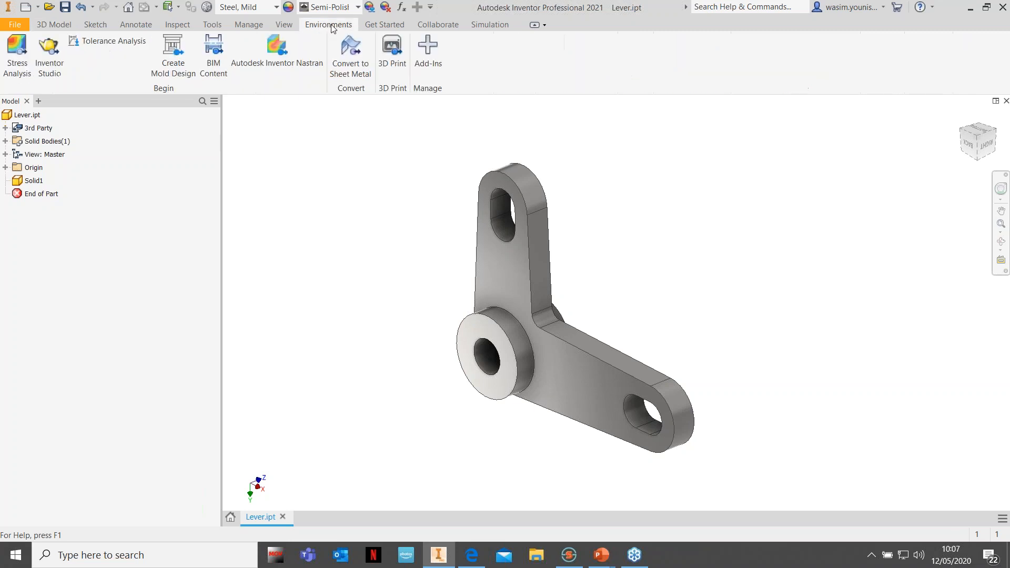
{"action": "left_click", "coordinate": [287, 62]}
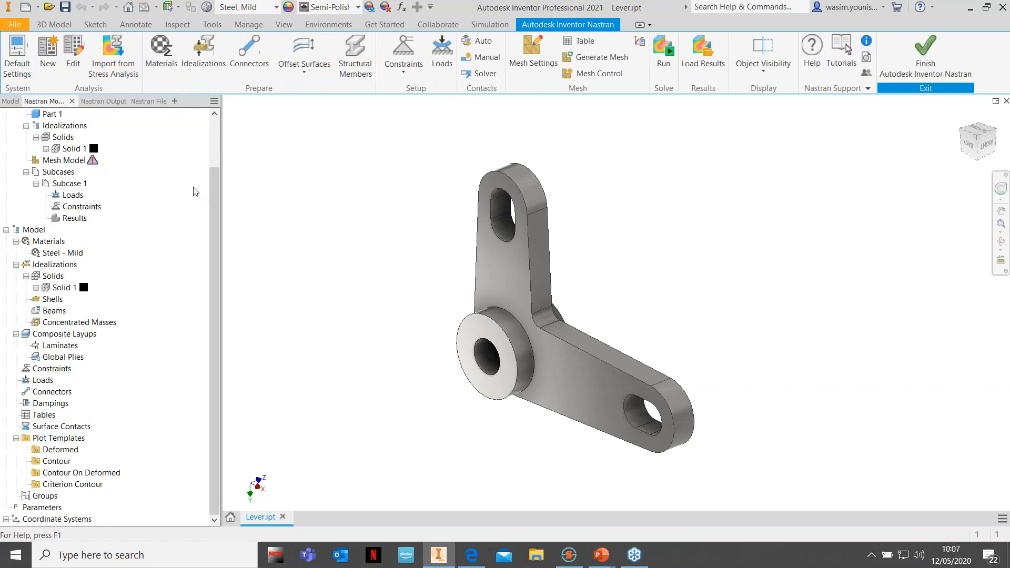
Inspect the properties of the Steel - Mild material assigned to Solid 1 without changing them
{"action": "left_click", "coordinate": [46, 149]}
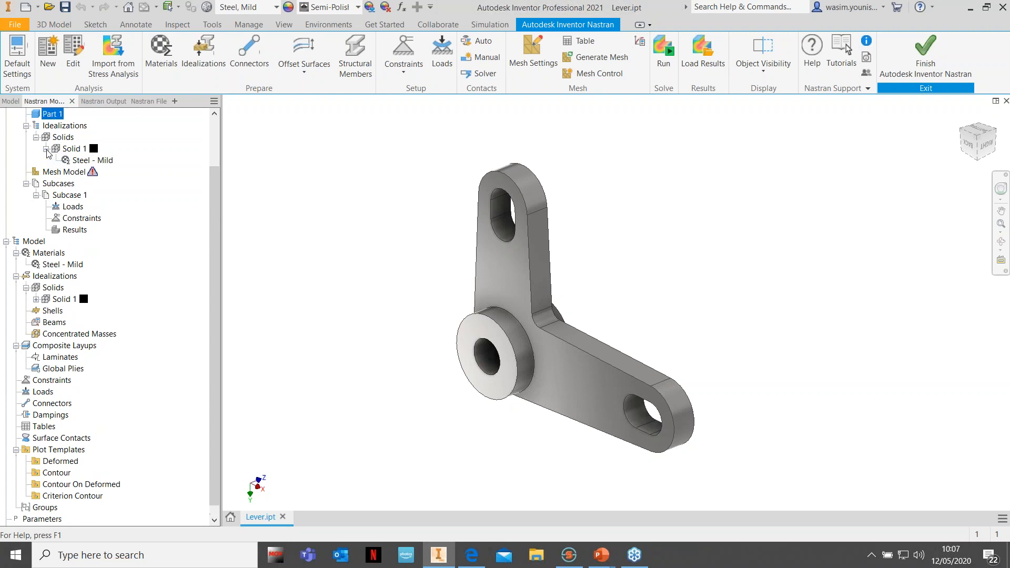
{"action": "double_click", "coordinate": [90, 161]}
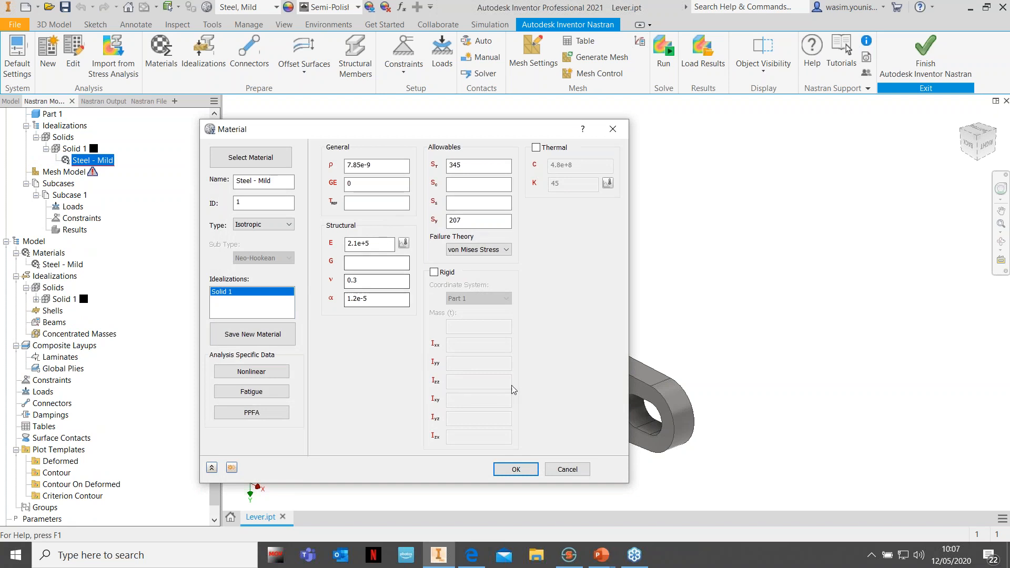
{"action": "left_click", "coordinate": [568, 469]}
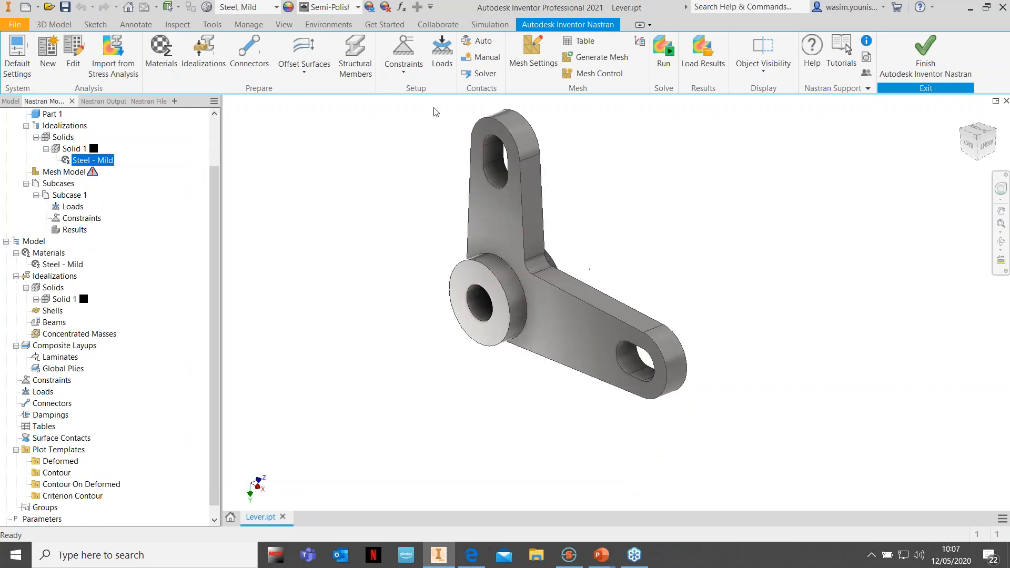
Apply a pin constraint to the hub's cylindrical bore, fixed in the radial and axial directions
{"action": "left_click", "coordinate": [409, 75]}
{"action": "left_click", "coordinate": [406, 121]}
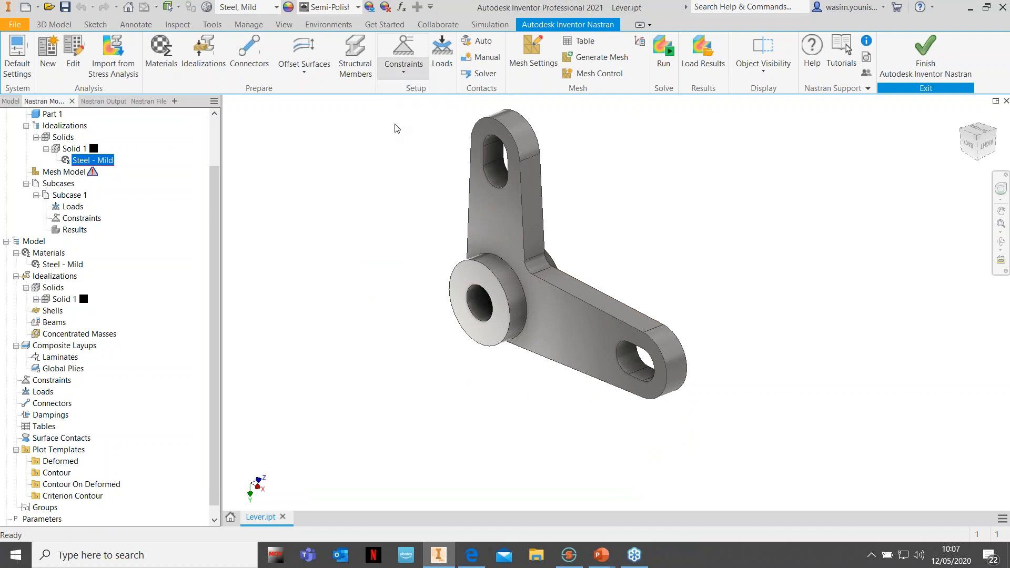
{"action": "left_click", "coordinate": [479, 310]}
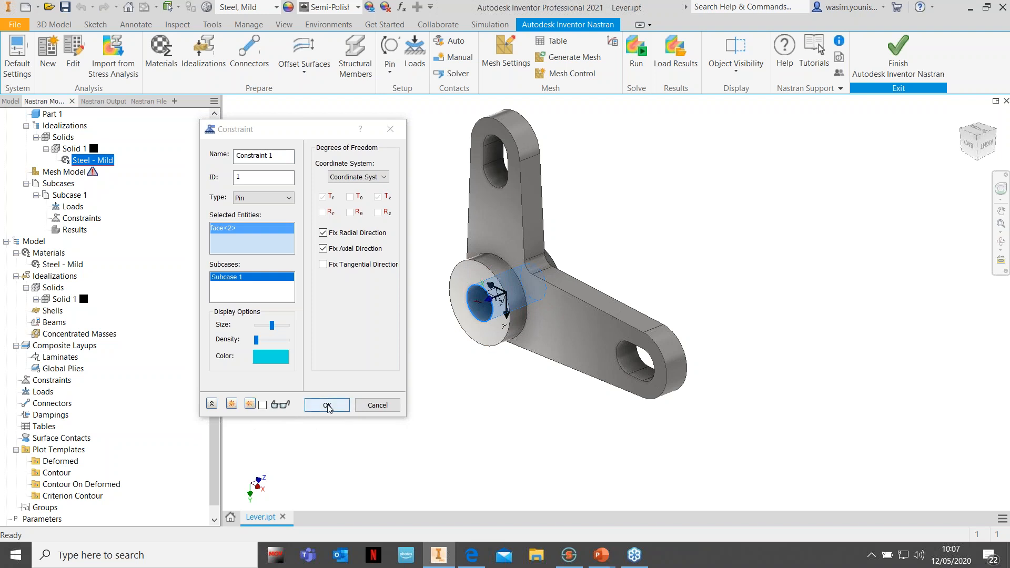
{"action": "left_click", "coordinate": [327, 406]}
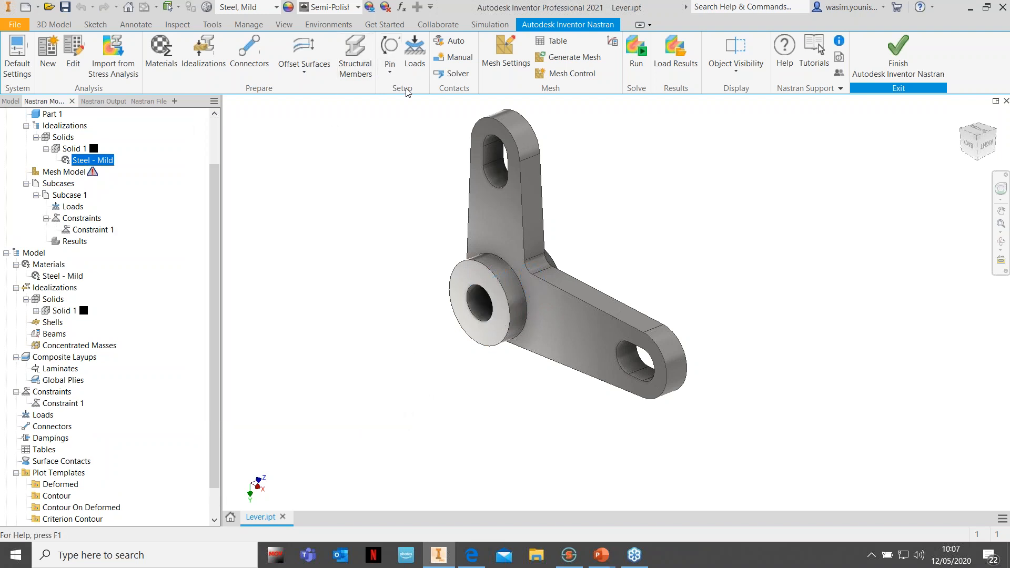
Add a second pin constraint on the outer rounded face inside the lower arm's slot, with radial and axial directions fixed
{"action": "left_click", "coordinate": [390, 53]}
{"action": "middle_click_drag", "start_coordinate": [740, 212], "coordinate": [690, 372], "text": "shift"}
{"action": "scroll", "coordinate": [697, 355], "scroll_direction": "up", "scroll_amount": 6}
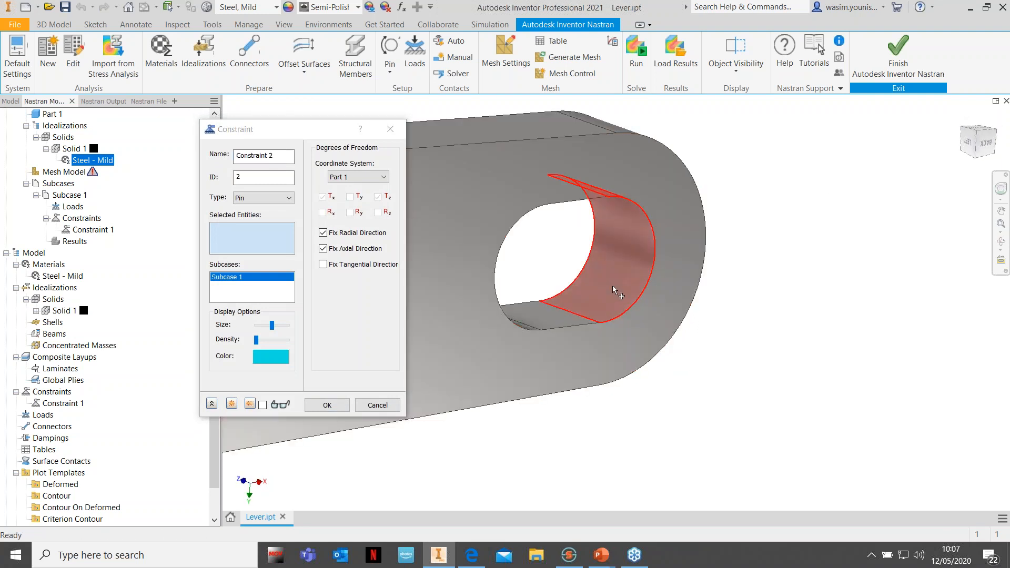
{"action": "left_click", "coordinate": [614, 290]}
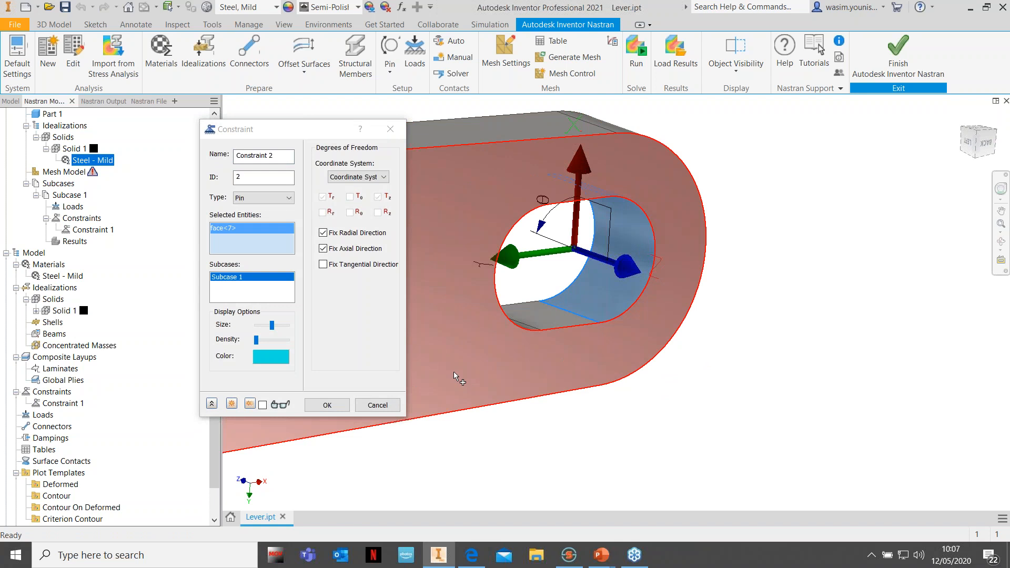
{"action": "left_click", "coordinate": [323, 405]}
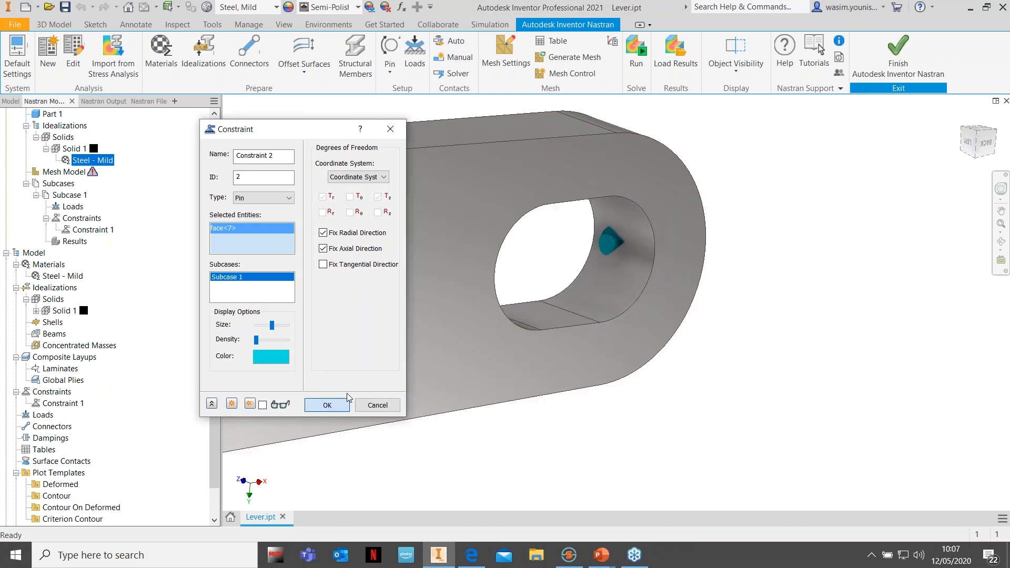
Apply a force load of -300 N in X to the flat inner face of the upper arm's slot
{"action": "scroll", "coordinate": [552, 371], "scroll_direction": "down", "scroll_amount": 5}
{"action": "middle_click_drag", "start_coordinate": [508, 364], "coordinate": [461, 204]}
{"action": "scroll", "coordinate": [460, 208], "scroll_direction": "up", "scroll_amount": 2}
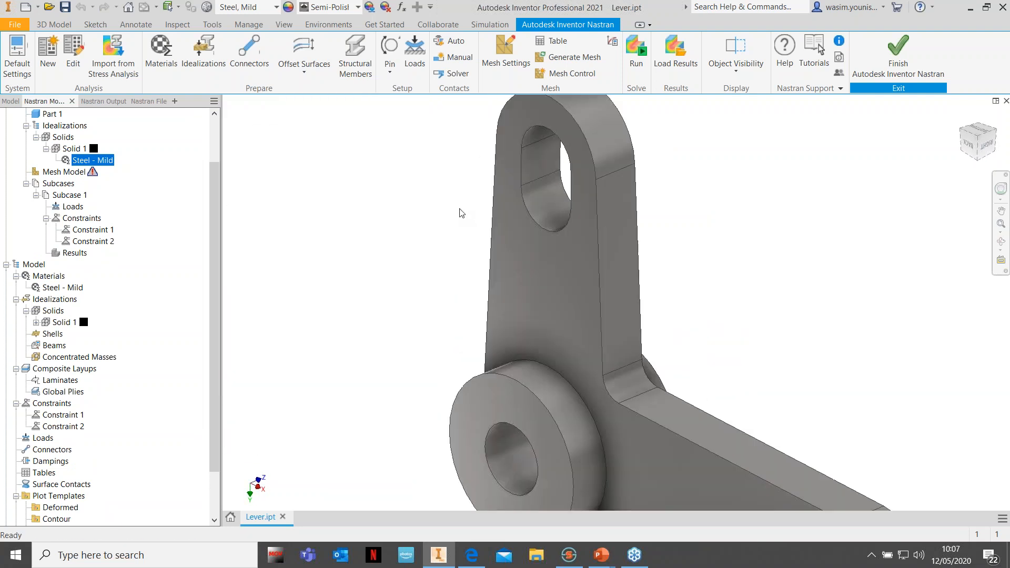
{"action": "left_click", "coordinate": [526, 175]}
{"action": "left_click", "coordinate": [382, 256]}
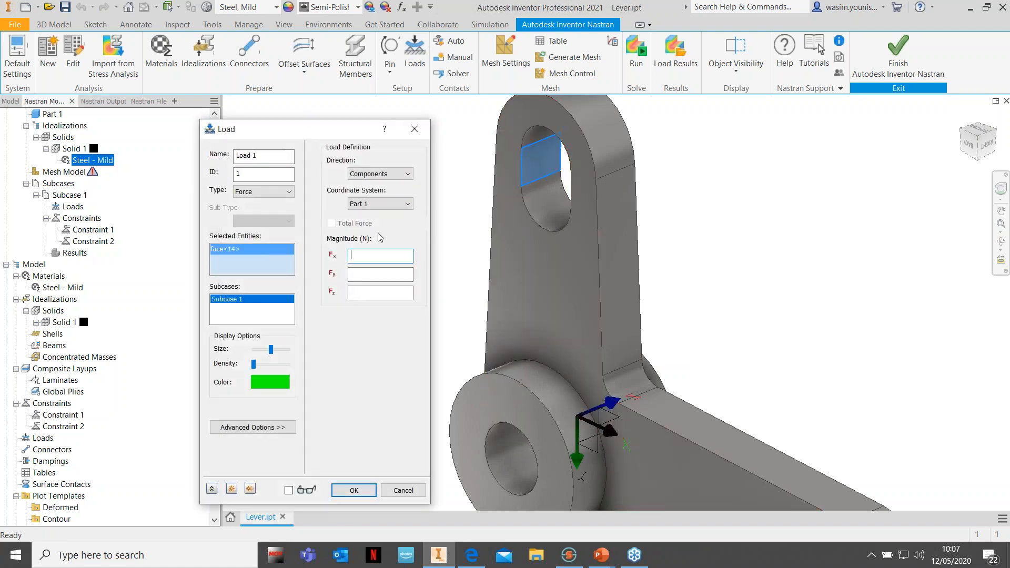
{"action": "type", "text": "-300"}
{"action": "scroll", "coordinate": [663, 236], "scroll_direction": "up", "scroll_amount": 4}
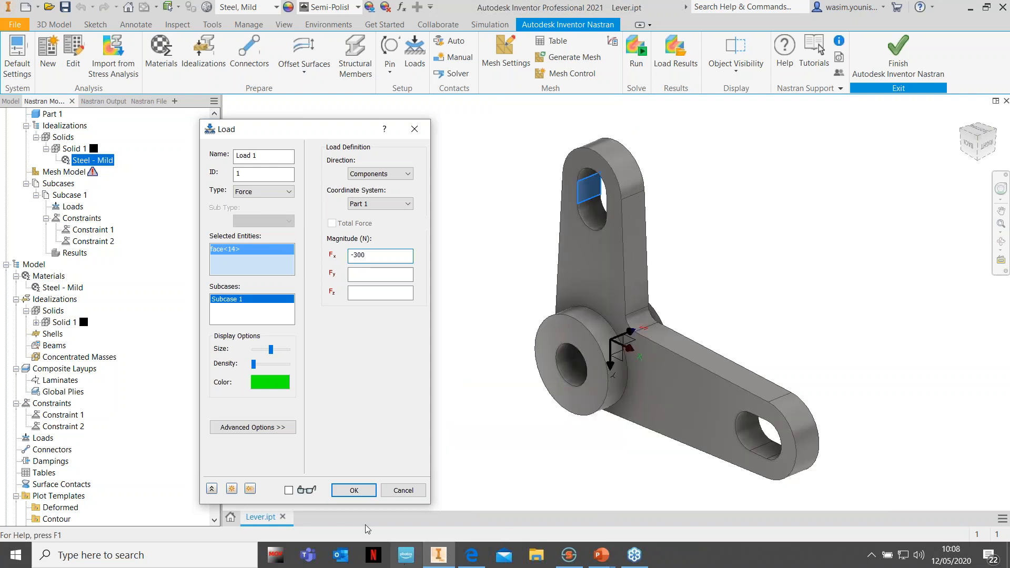
{"action": "left_click", "coordinate": [353, 490]}
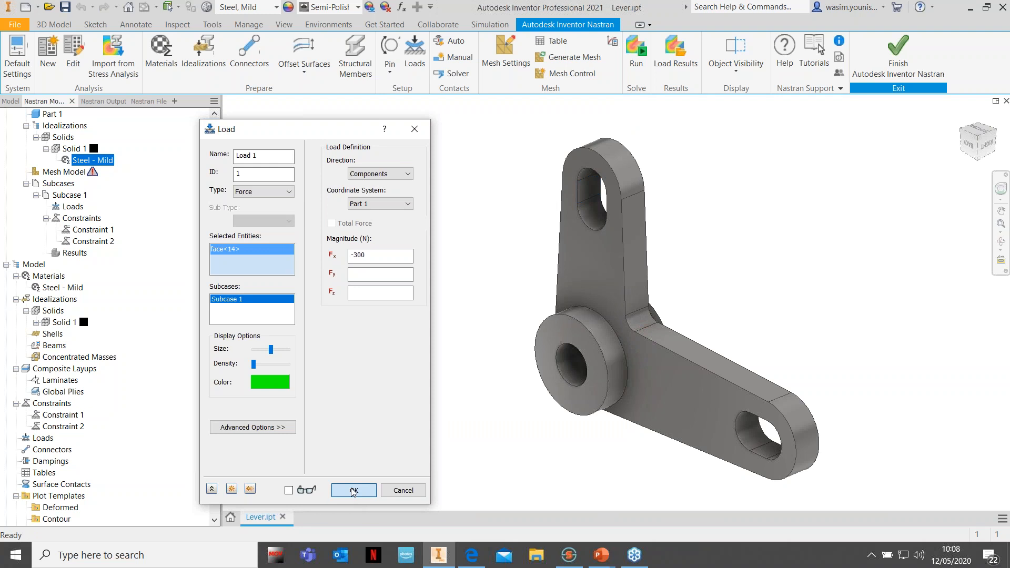
Review the mesh convergence settings for local refinement and leave them unchanged
{"action": "middle_click_drag", "start_coordinate": [672, 314], "coordinate": [563, 300]}
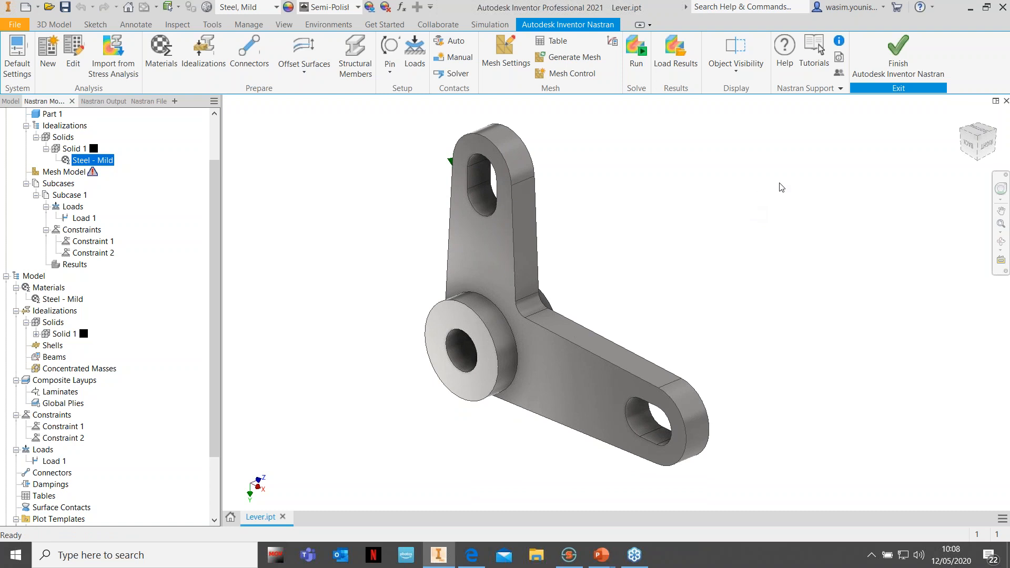
{"action": "left_click", "coordinate": [612, 47]}
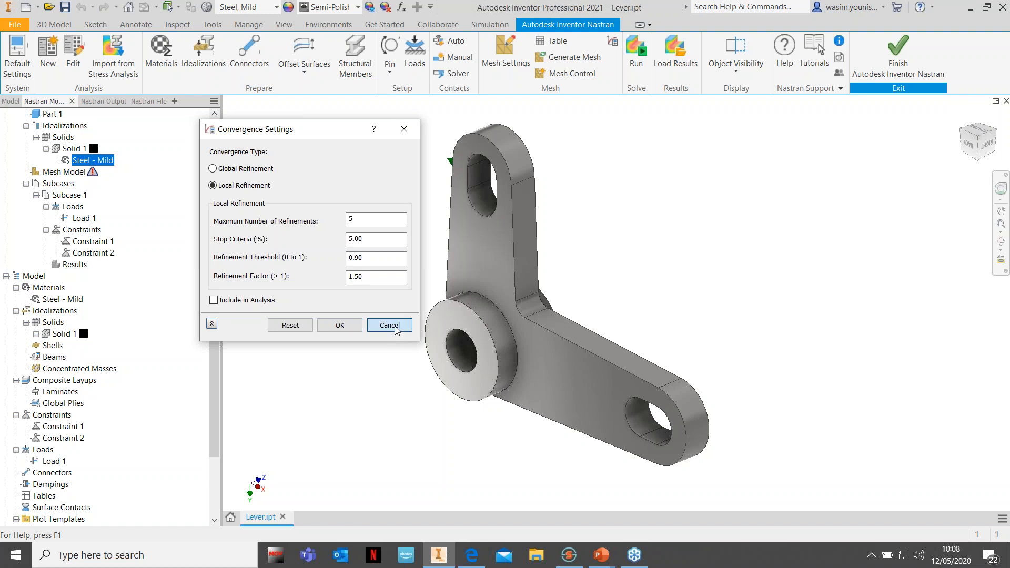
{"action": "left_click", "coordinate": [394, 326]}
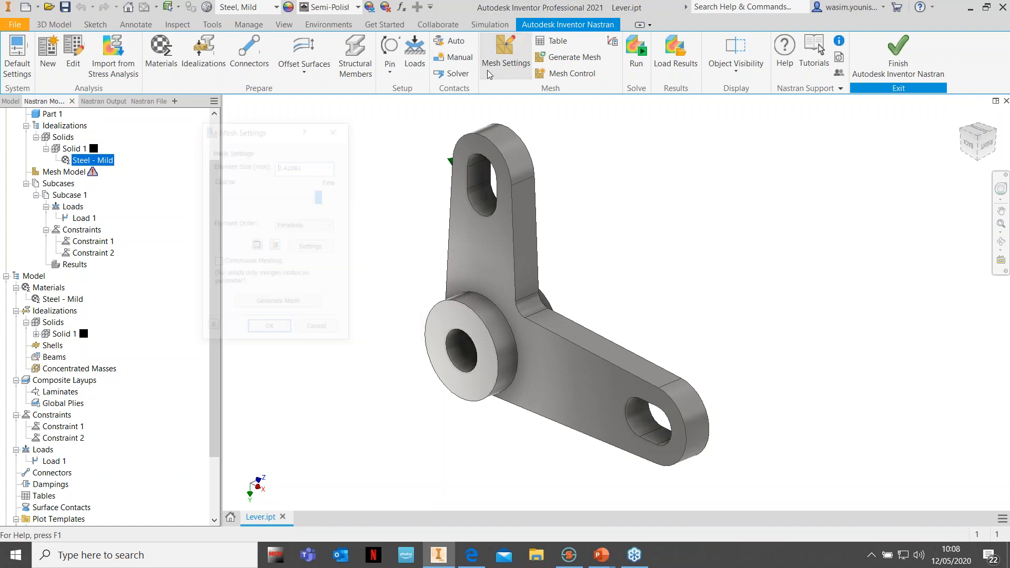
Set the mesh element size to 2 mm
{"action": "left_click", "coordinate": [509, 59]}
{"action": "double_click", "coordinate": [320, 165]}
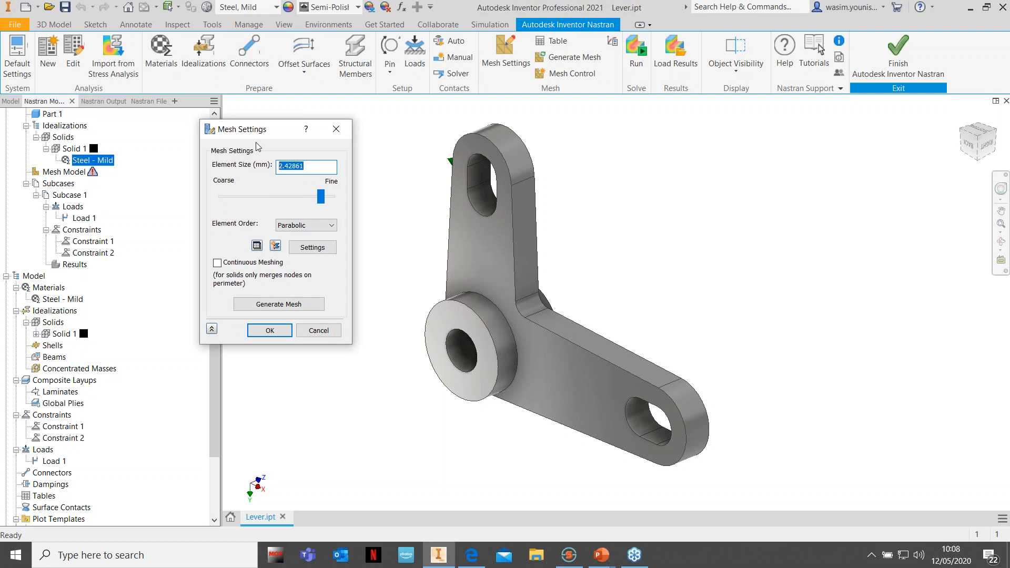
{"action": "type", "text": "2"}
Set the max element growth rate to 1.1, enable Project Midside Nodes, and mesh the lever
{"action": "left_click", "coordinate": [317, 250]}
{"action": "left_click_drag", "start_coordinate": [347, 259], "coordinate": [337, 259]}
{"action": "type", "text": ".5"}
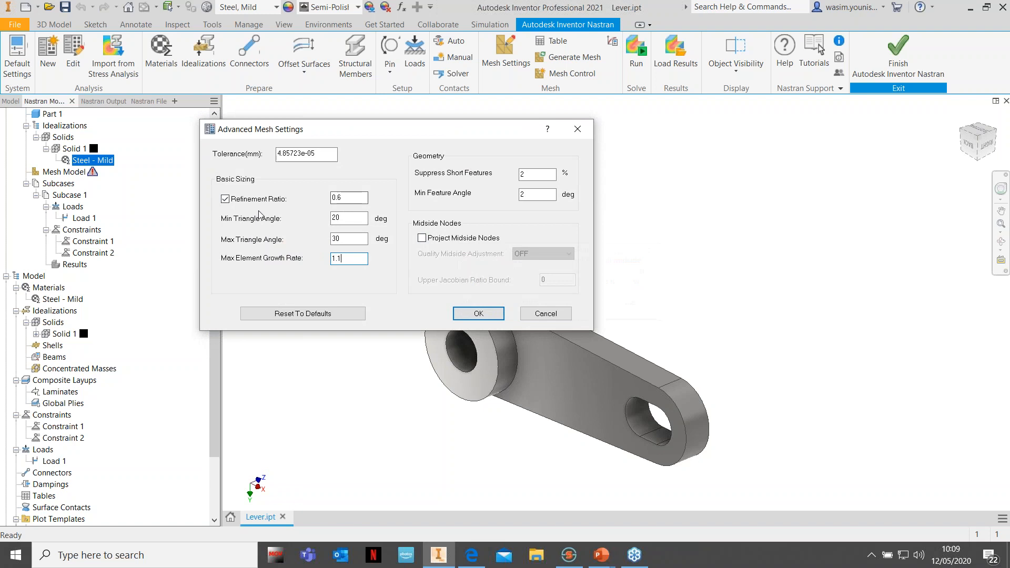
{"action": "left_click", "coordinate": [422, 237]}
{"action": "left_click", "coordinate": [475, 313]}
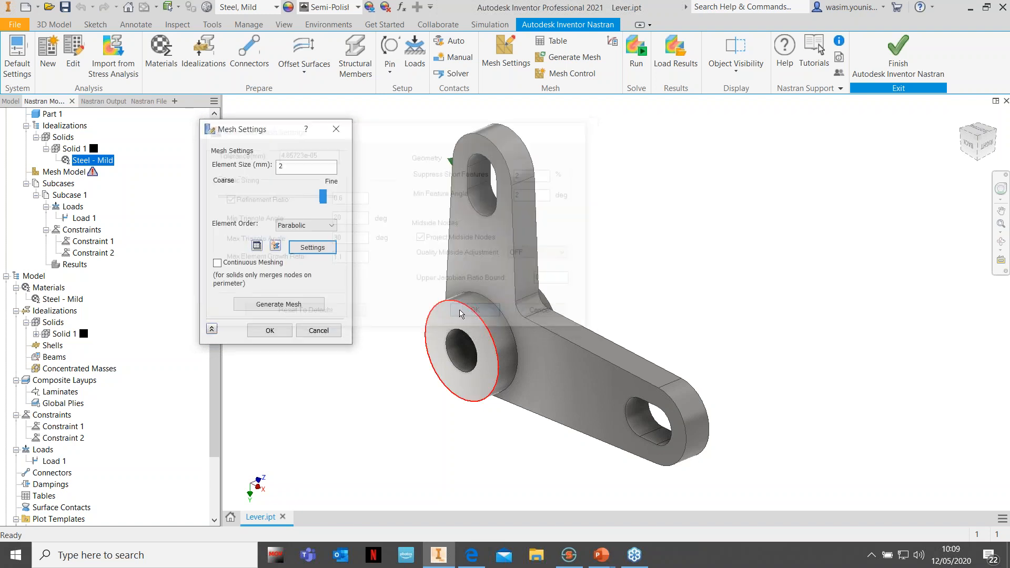
{"action": "left_click", "coordinate": [266, 328]}
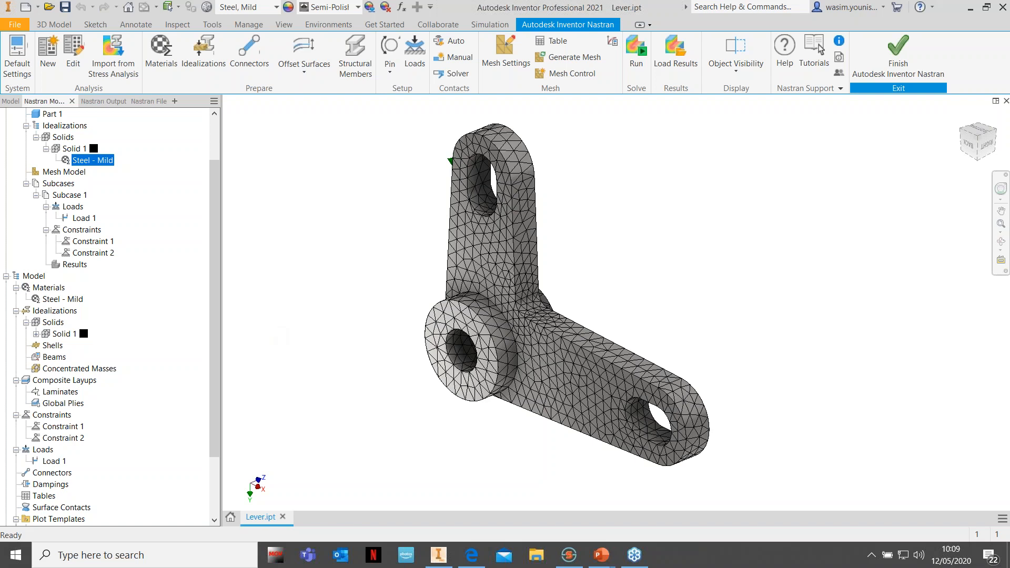
Run the linear static analysis and display its von Mises stress results
{"action": "left_click", "coordinate": [638, 63]}
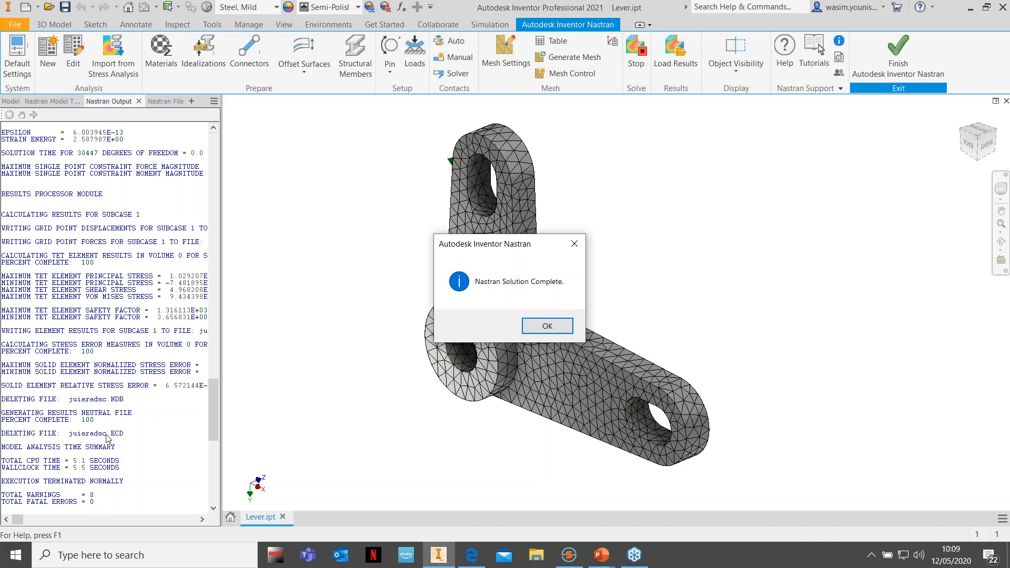
{"action": "left_click", "coordinate": [557, 326]}
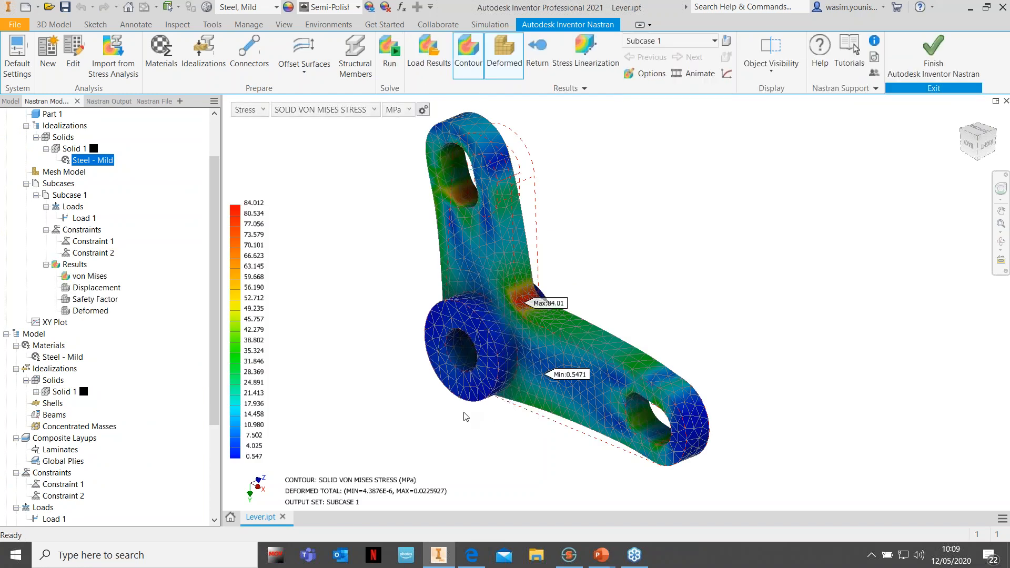
Duplicate Analysis 1, keeping the default name for the copy
{"action": "left_click_drag", "start_coordinate": [217, 259], "coordinate": [220, 182]}
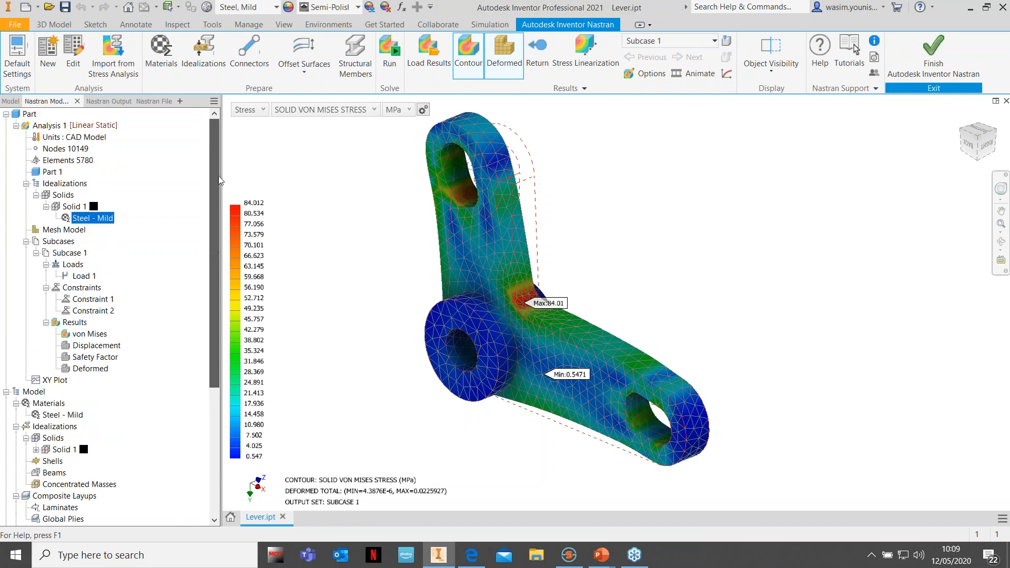
{"action": "right_click", "coordinate": [41, 127]}
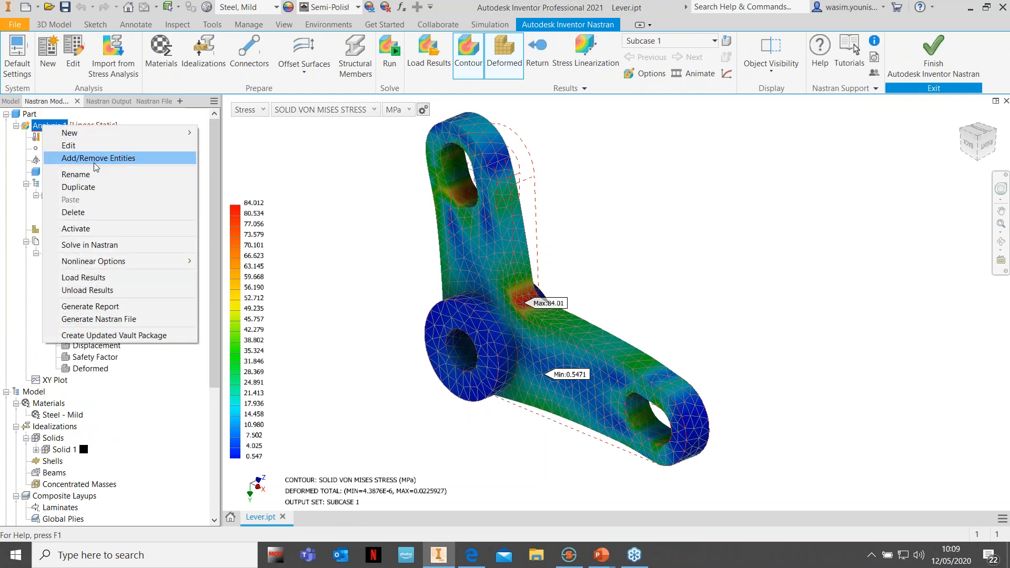
{"action": "left_click", "coordinate": [79, 187]}
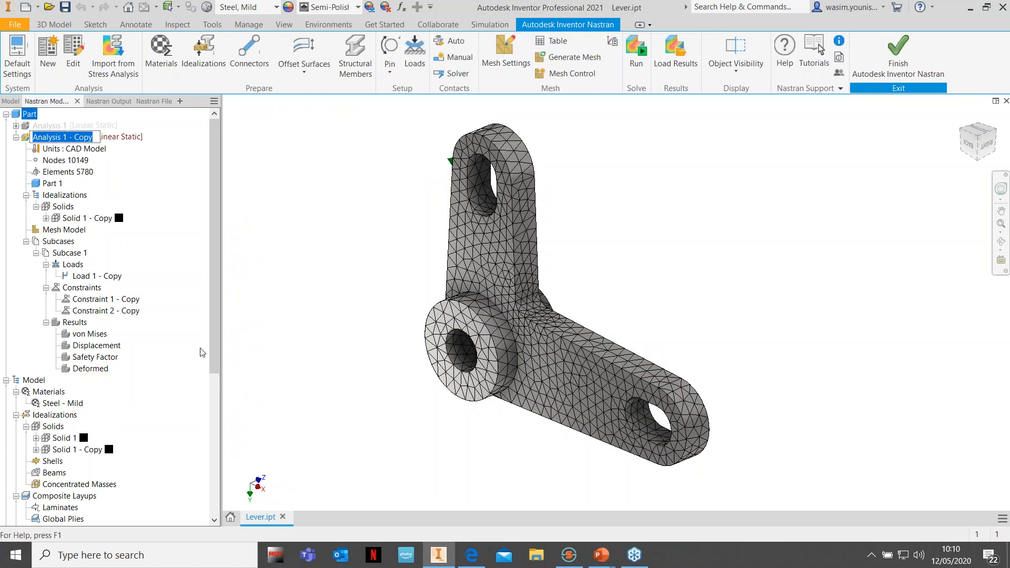
{"action": "left_click", "coordinate": [307, 209]}
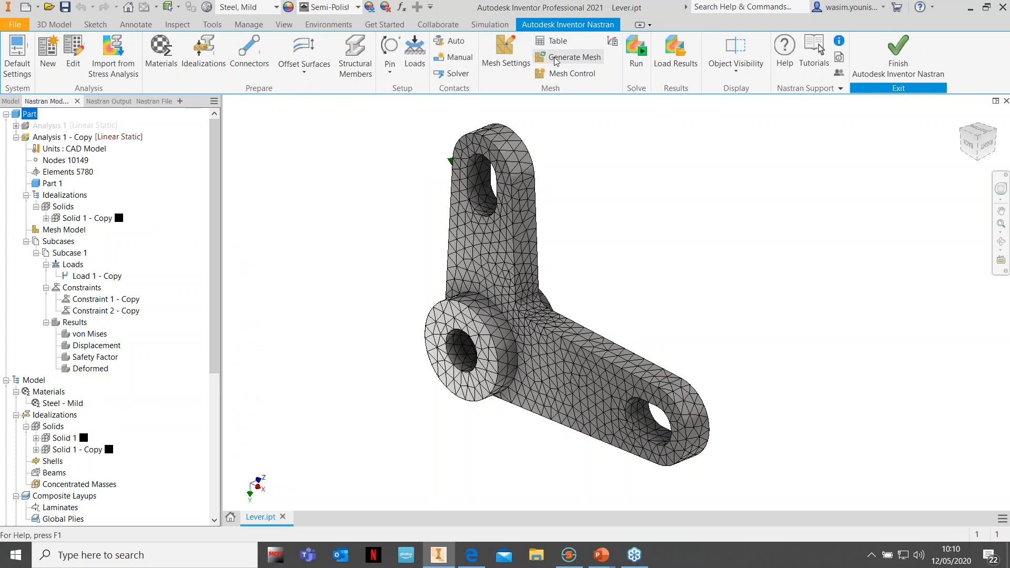
Remesh the copied analysis with a 1 mm element size and solve it
{"action": "left_click", "coordinate": [511, 64]}
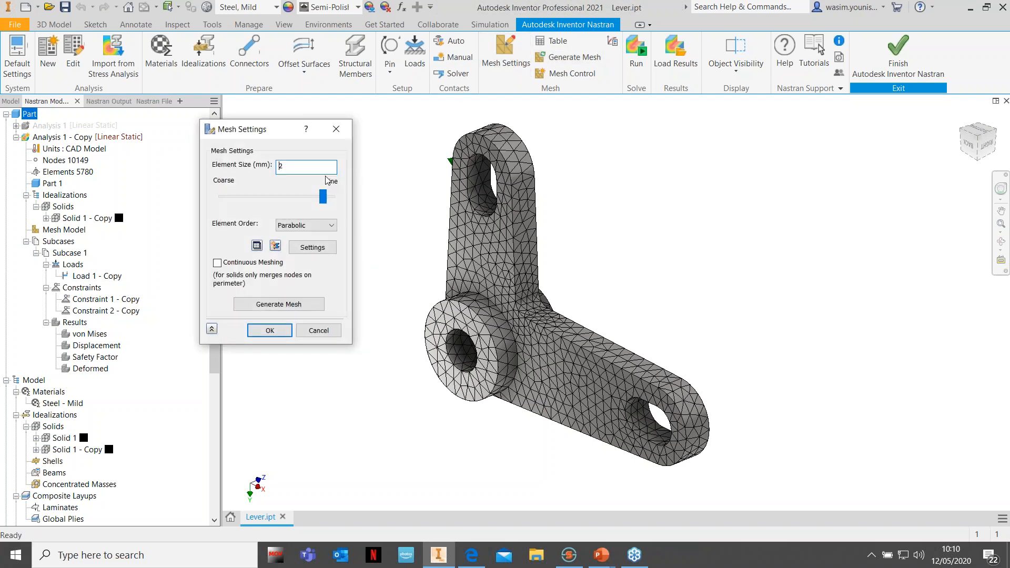
{"action": "key", "text": "BackSpace"}
{"action": "type", "text": "1"}
{"action": "left_click", "coordinate": [276, 331]}
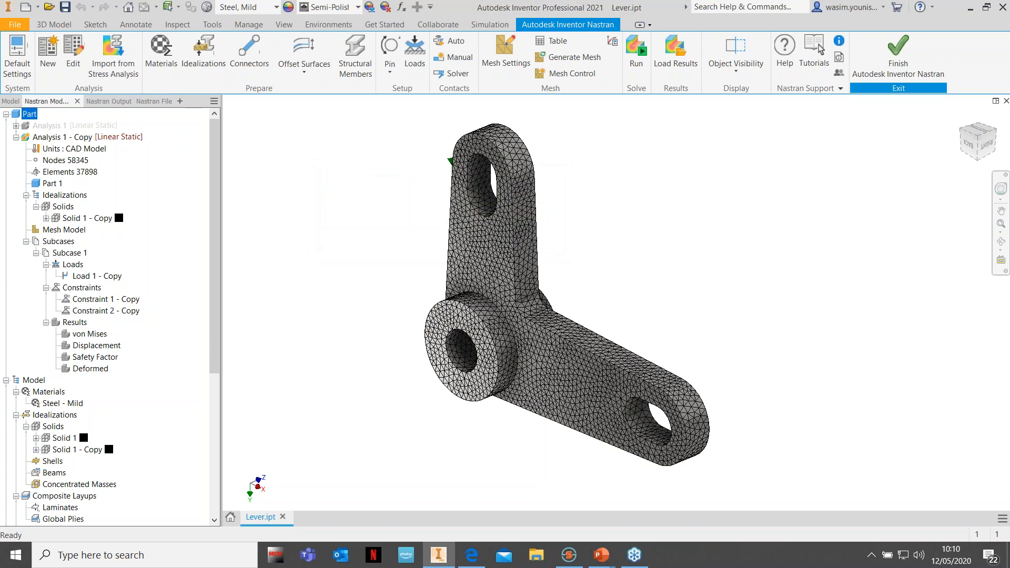
{"action": "left_click", "coordinate": [640, 69]}
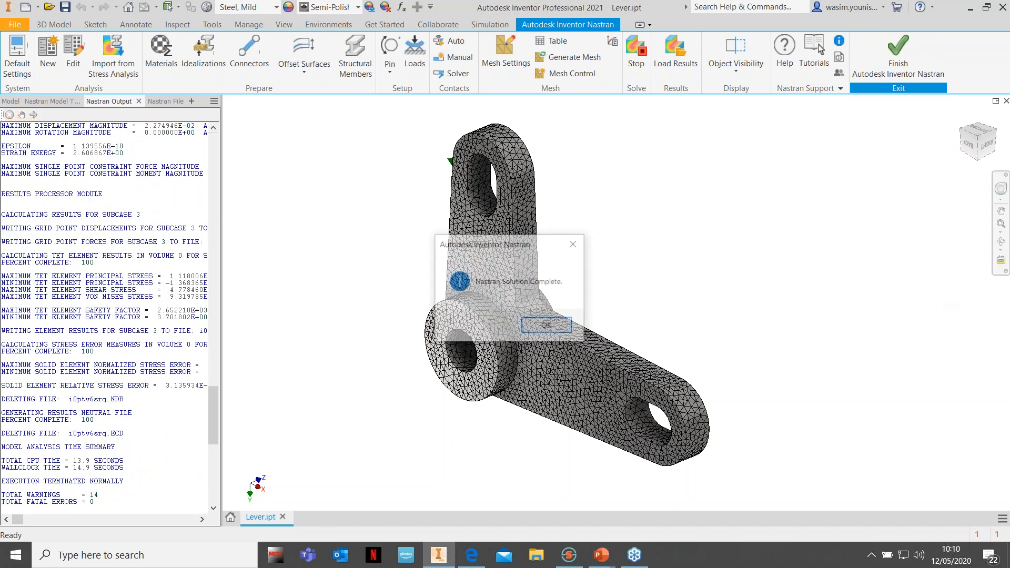
{"action": "left_click", "coordinate": [547, 326]}
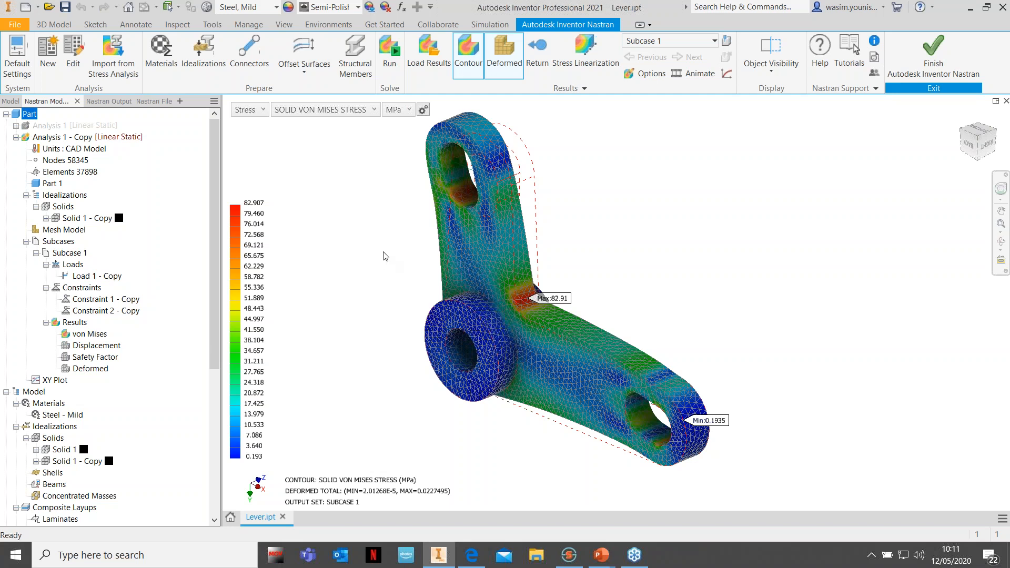
Duplicate Analysis 1 - Copy and add a mesh control with 0.5 mm element size on the inner corner fillet face
{"action": "right_click", "coordinate": [45, 137]}
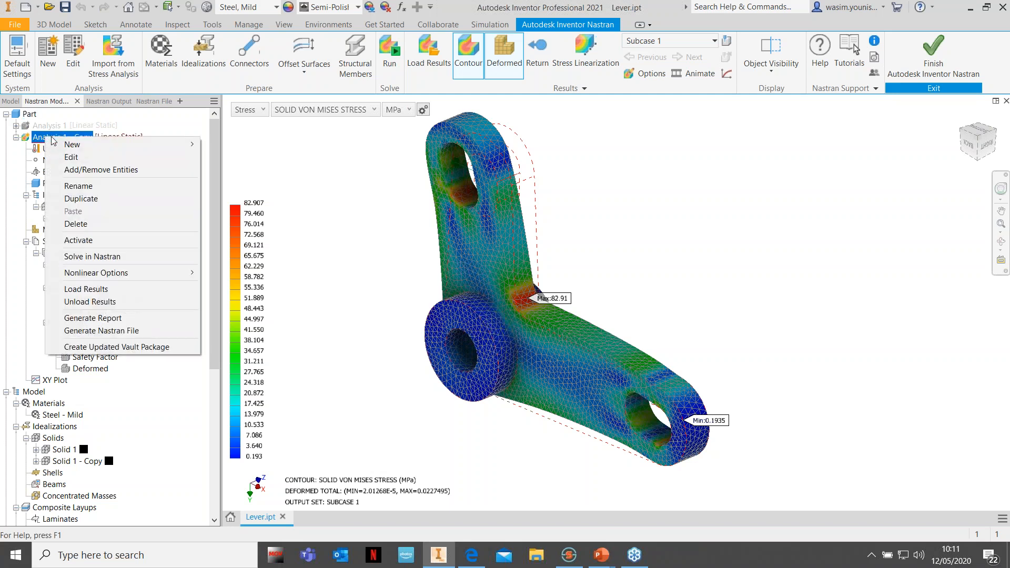
{"action": "left_click", "coordinate": [101, 201]}
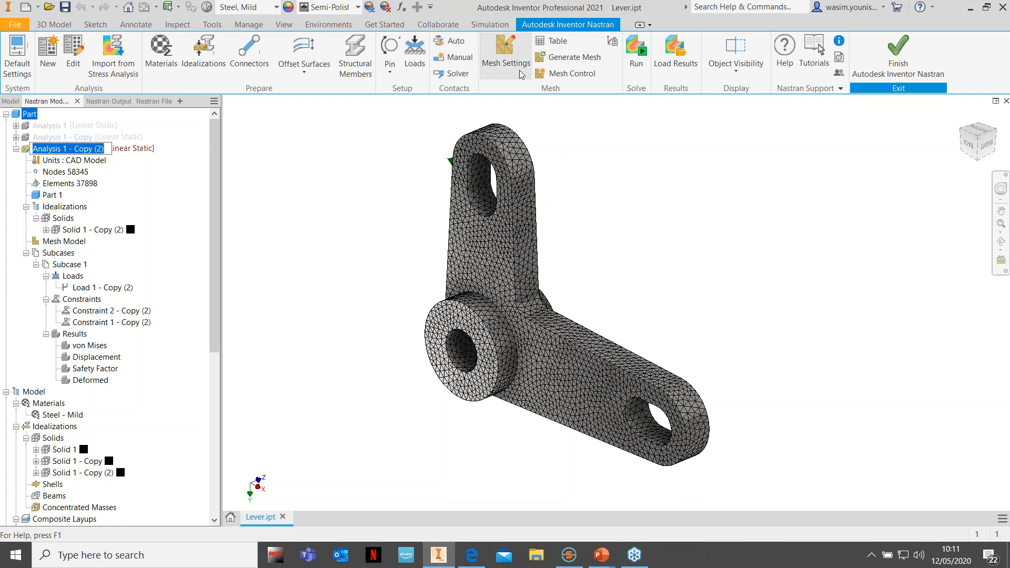
{"action": "left_click", "coordinate": [569, 73]}
{"action": "left_click", "coordinate": [453, 235]}
{"action": "scroll", "coordinate": [614, 284], "scroll_direction": "up", "scroll_amount": 5}
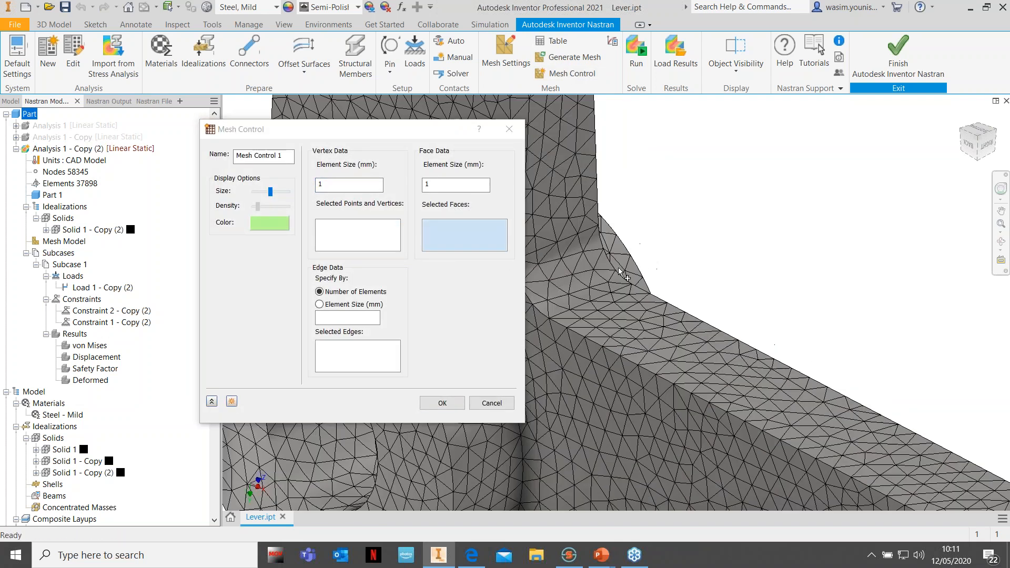
{"action": "left_click", "coordinate": [583, 279]}
{"action": "left_click_drag", "start_coordinate": [446, 185], "coordinate": [380, 183]}
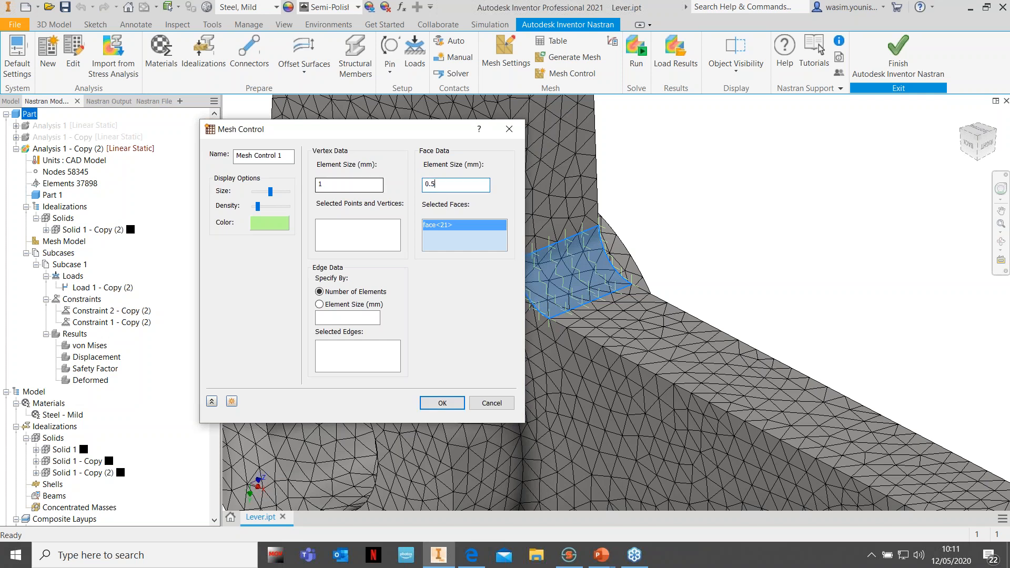
{"action": "type", "text": "0.5"}
{"action": "left_click", "coordinate": [442, 403]}
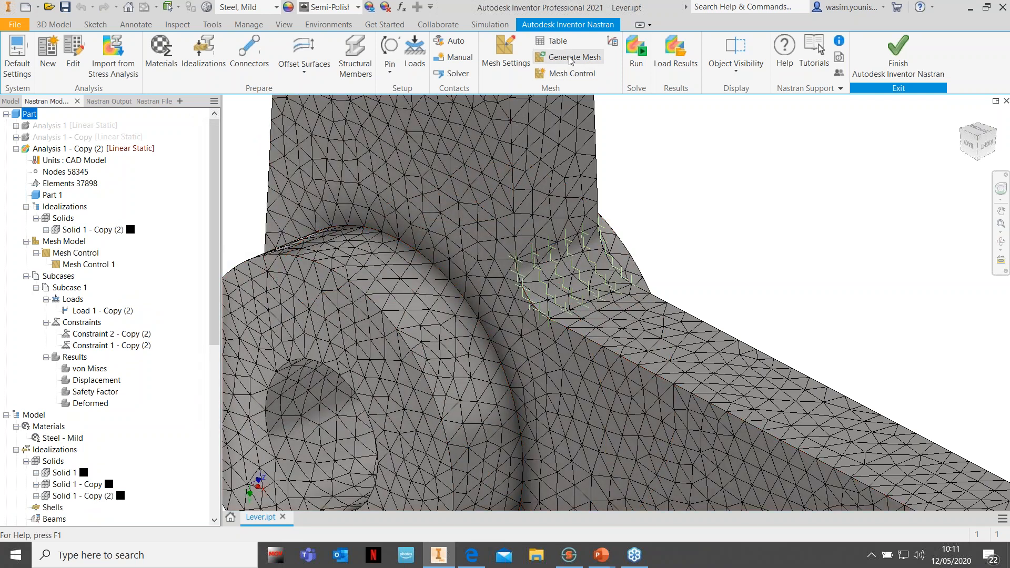
Generate the locally refined mesh and solve the analysis to display its von Mises stress contour
{"action": "left_click", "coordinate": [571, 59]}
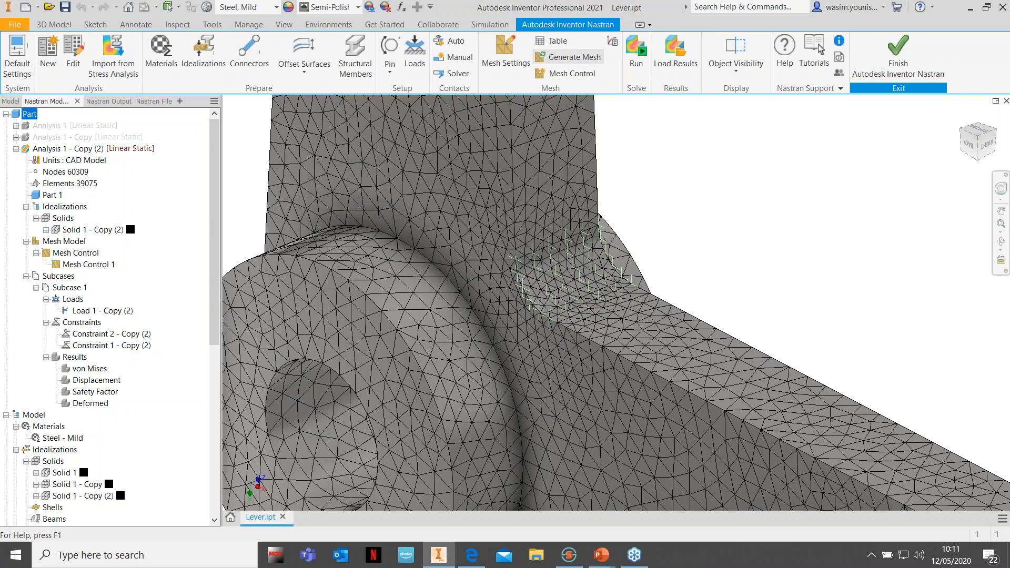
{"action": "scroll", "coordinate": [744, 142], "scroll_direction": "up", "scroll_amount": 5}
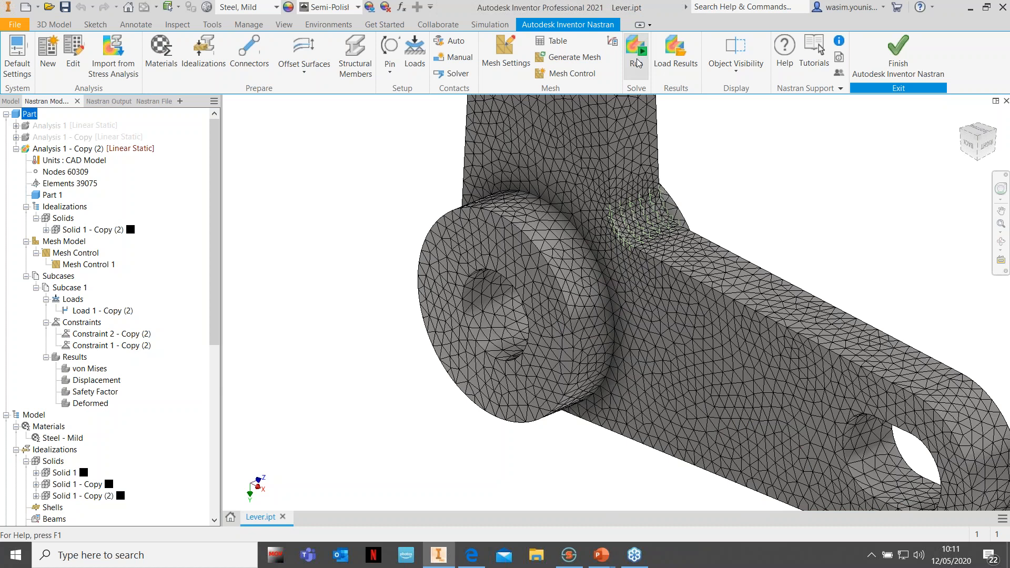
{"action": "left_click", "coordinate": [636, 63]}
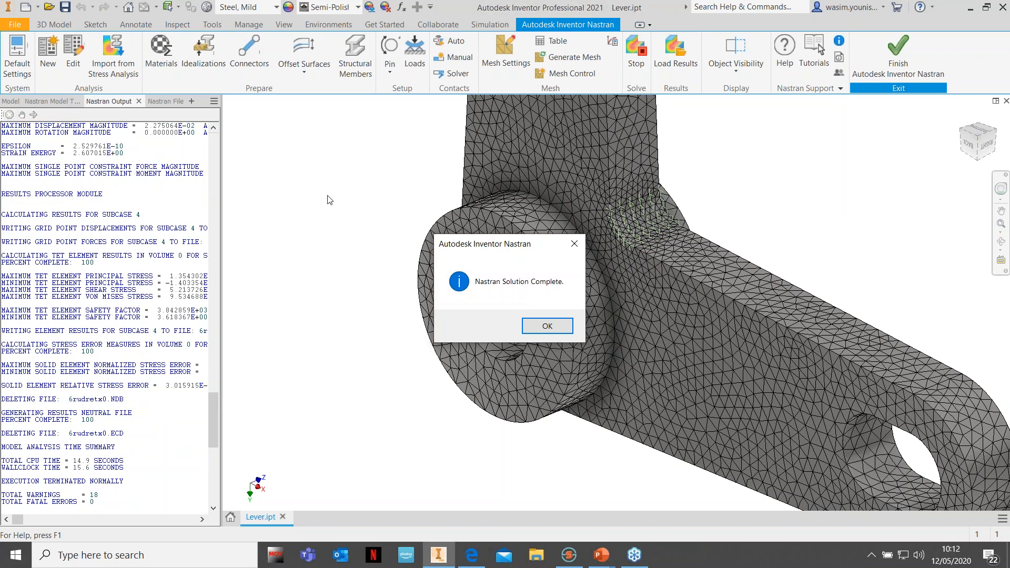
{"action": "left_click", "coordinate": [547, 327]}
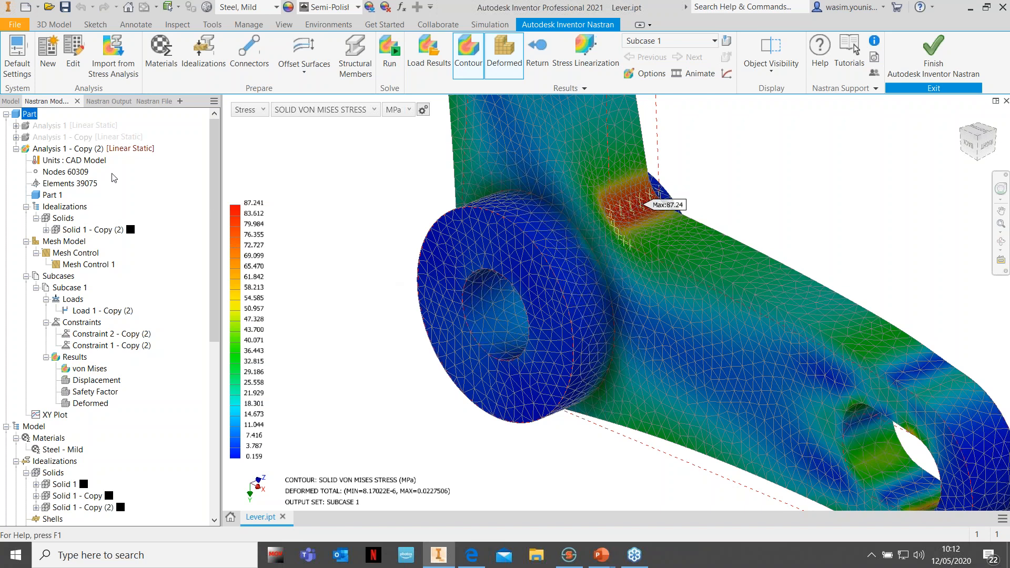
{"action": "scroll", "coordinate": [372, 228], "scroll_direction": "up", "scroll_amount": 5}
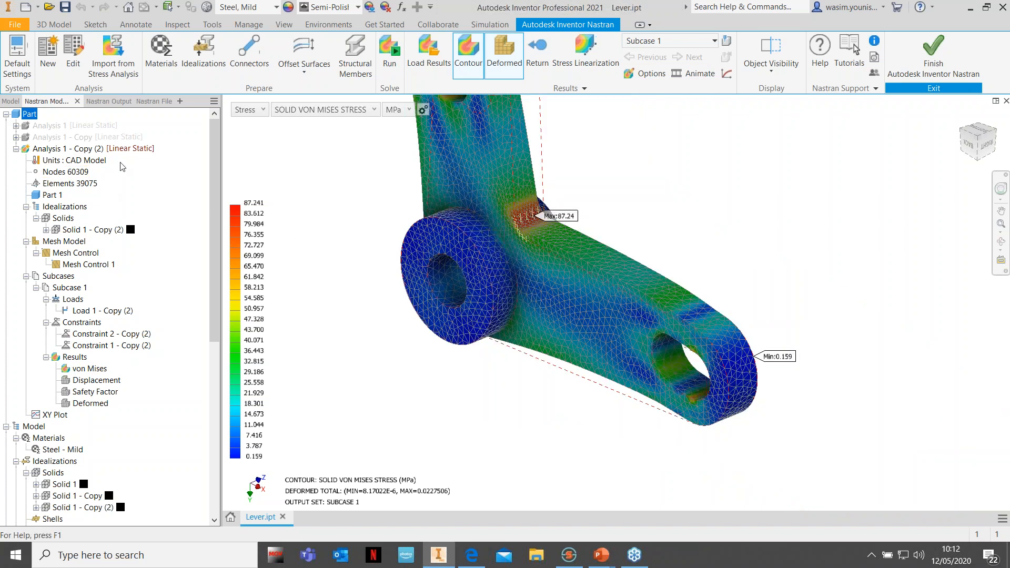
Duplicate Analysis 1 - Copy (2) and remesh the new copy with the fillet face's mesh control set to 0.2 mm
{"action": "right_click", "coordinate": [62, 150]}
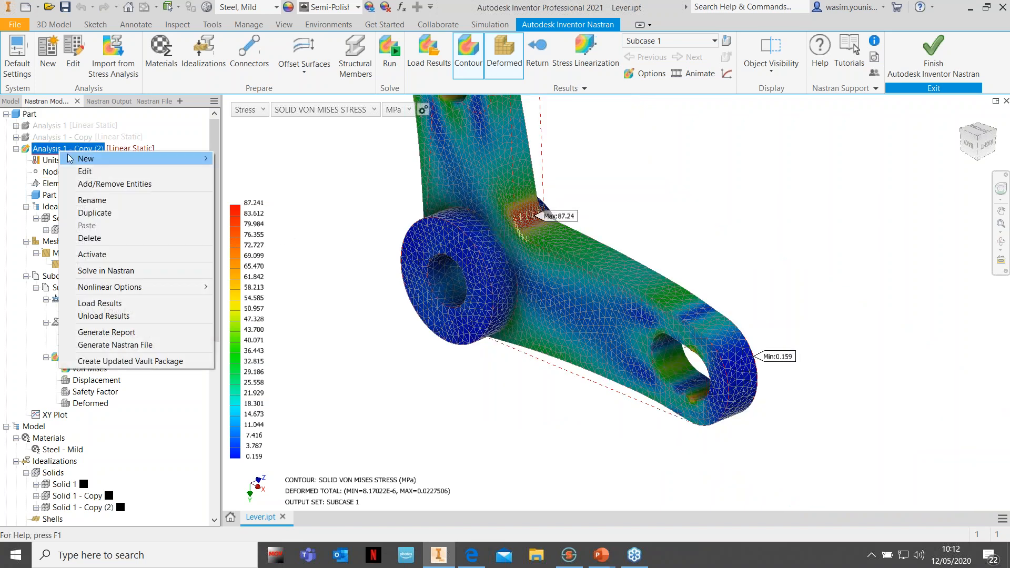
{"action": "left_click", "coordinate": [109, 213]}
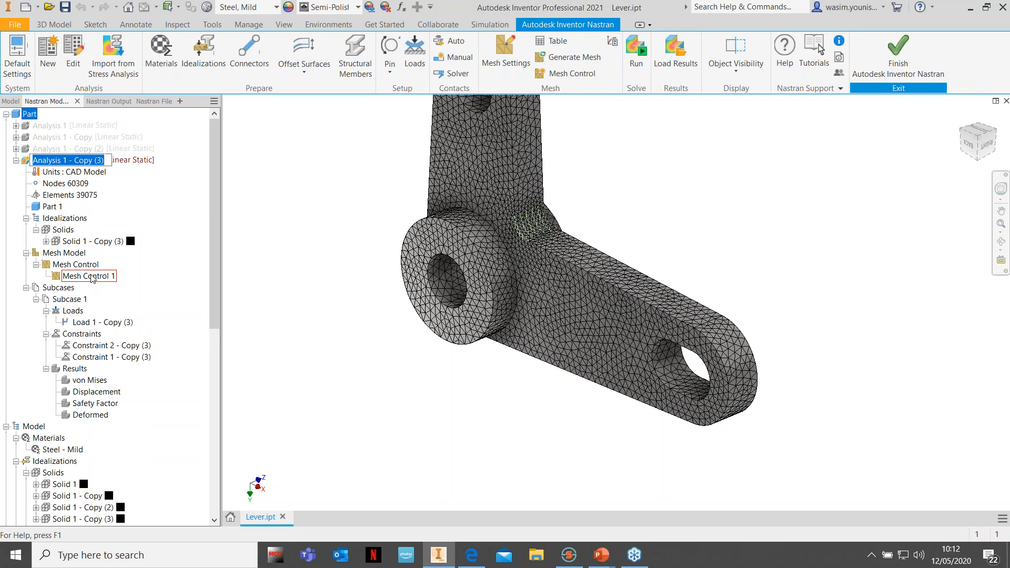
{"action": "left_click", "coordinate": [87, 276]}
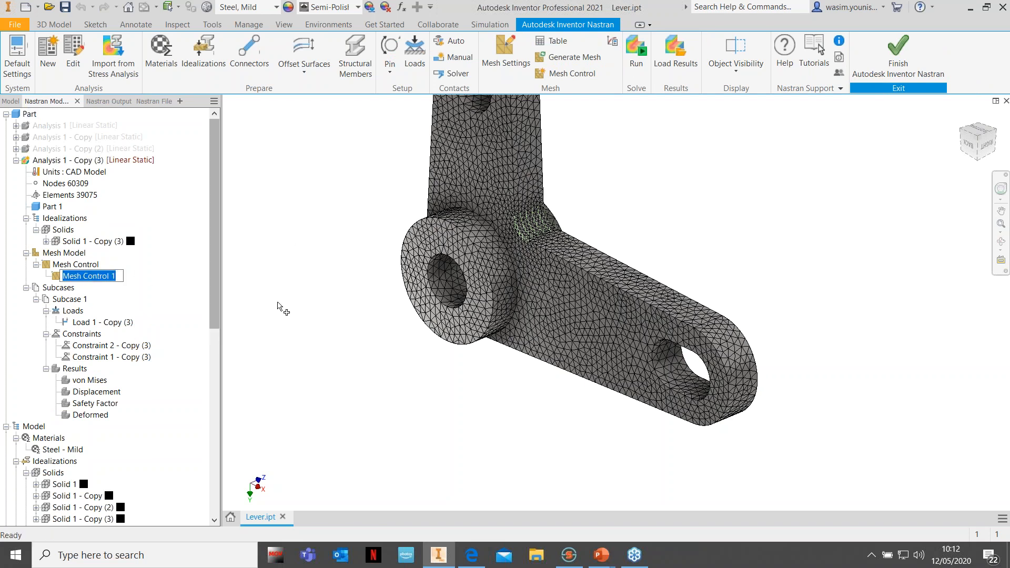
{"action": "double_click", "coordinate": [87, 276]}
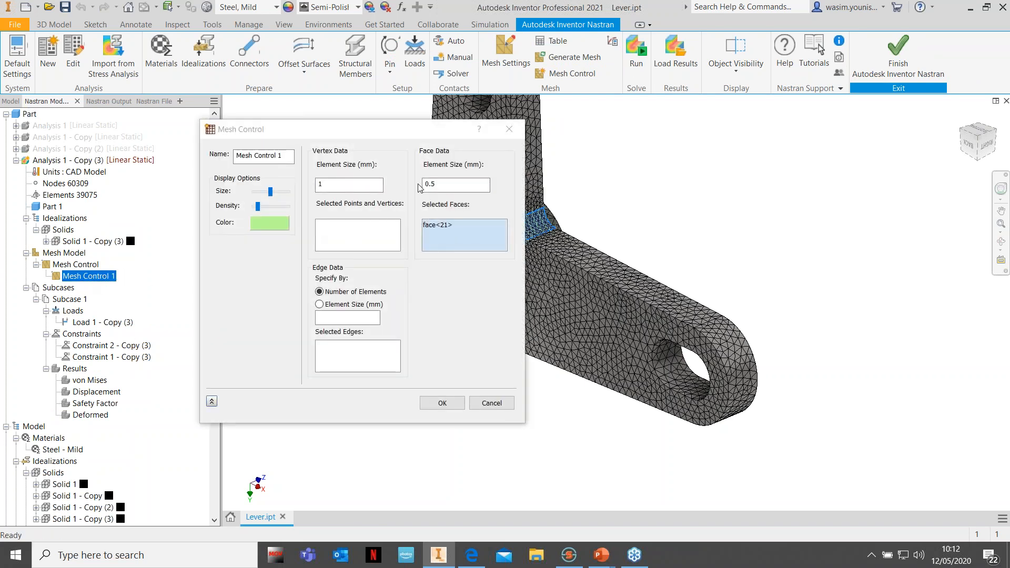
{"action": "double_click", "coordinate": [448, 186]}
{"action": "type", "text": "2"}
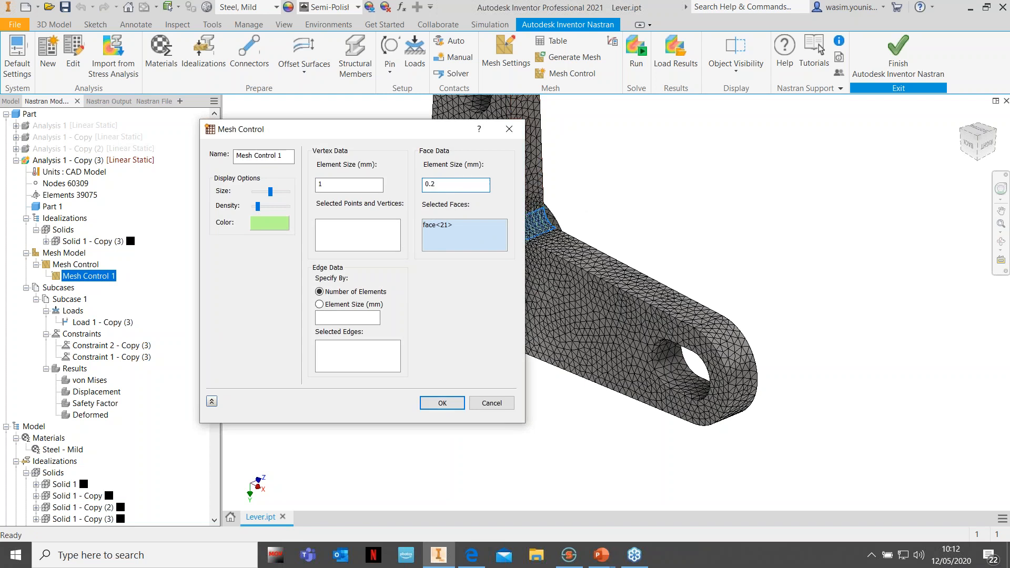
{"action": "left_click", "coordinate": [444, 403]}
{"action": "left_click", "coordinate": [582, 58]}
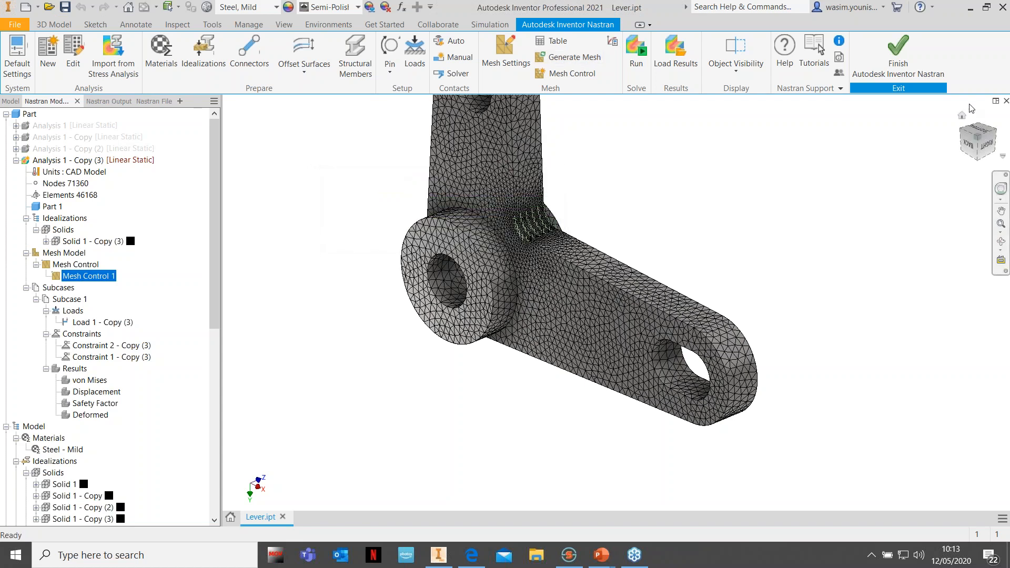
Hide the display of Mesh Control 1 and solve the refined analysis to show its von Mises stress
{"action": "right_click", "coordinate": [79, 274]}
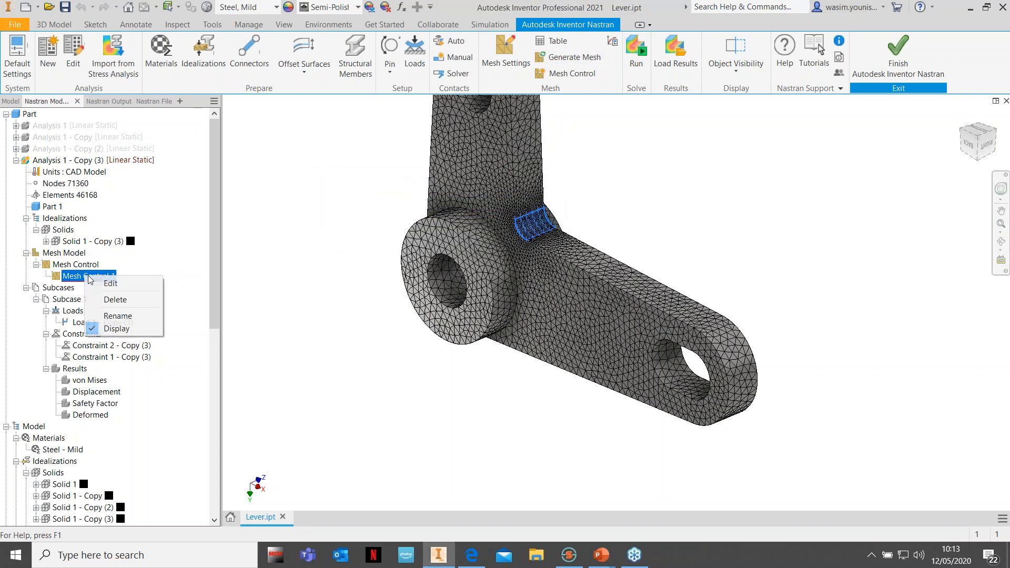
{"action": "left_click", "coordinate": [114, 327]}
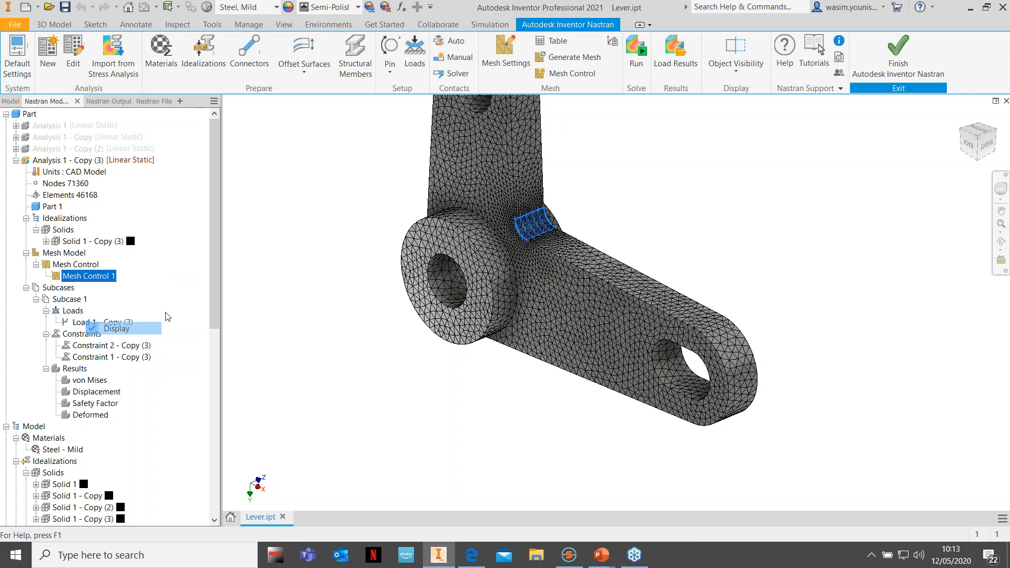
{"action": "middle_click_drag", "start_coordinate": [678, 190], "coordinate": [705, 247]}
{"action": "left_click", "coordinate": [635, 66]}
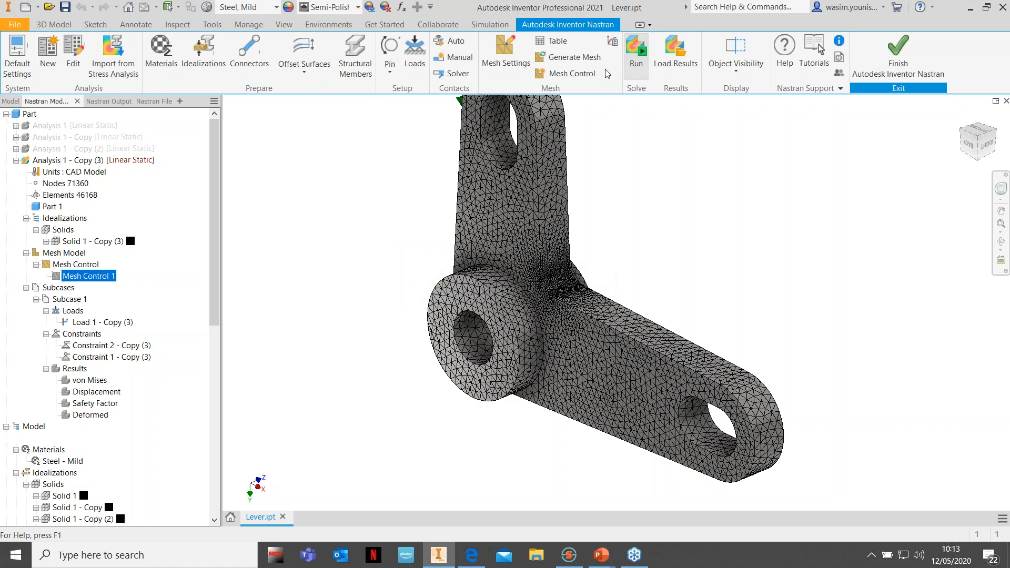
{"action": "left_click", "coordinate": [636, 53]}
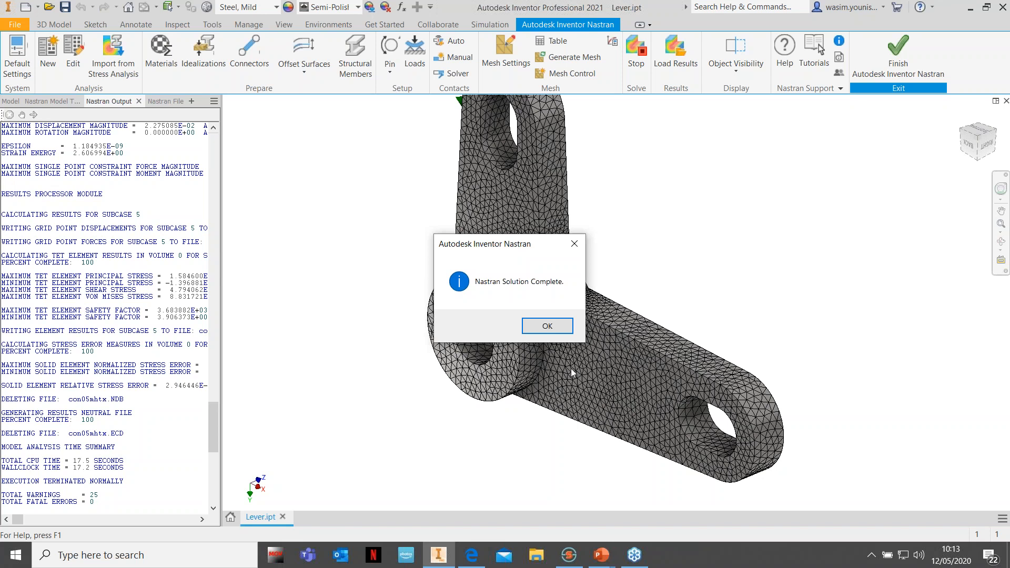
{"action": "left_click", "coordinate": [554, 330]}
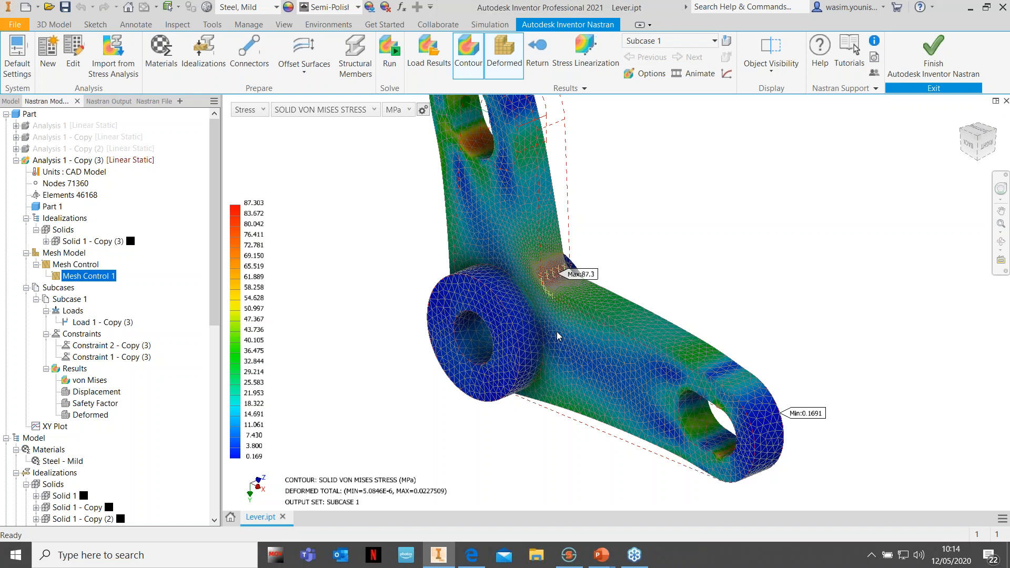
Switch to the PowerPoint slide show, examine the mesh convergence table, and advance to the SimSolid solving workflow slide
{"action": "key", "text": "super+Tab"}
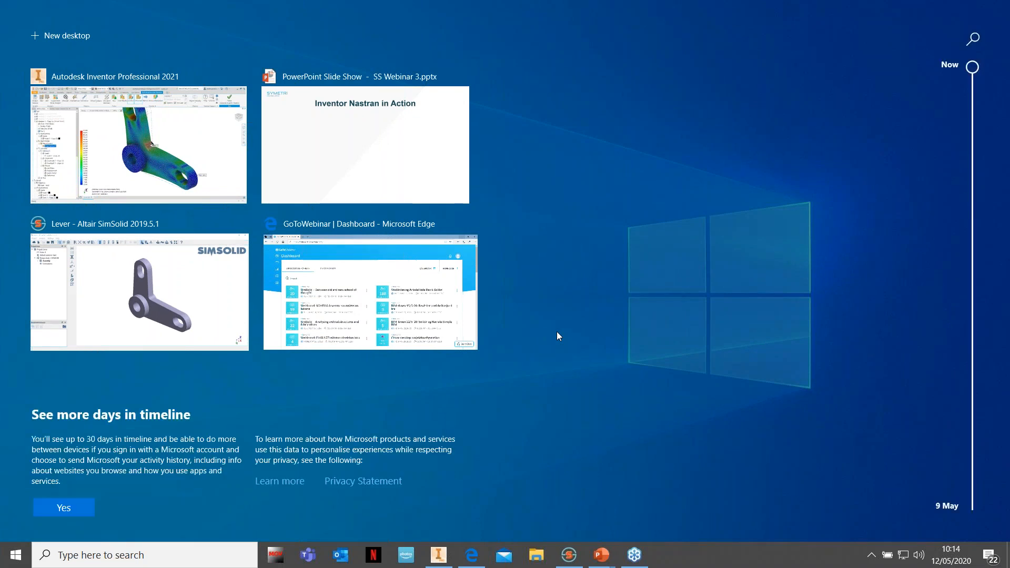
{"action": "key", "text": "Escape"}
{"action": "key", "text": "alt+Tab"}
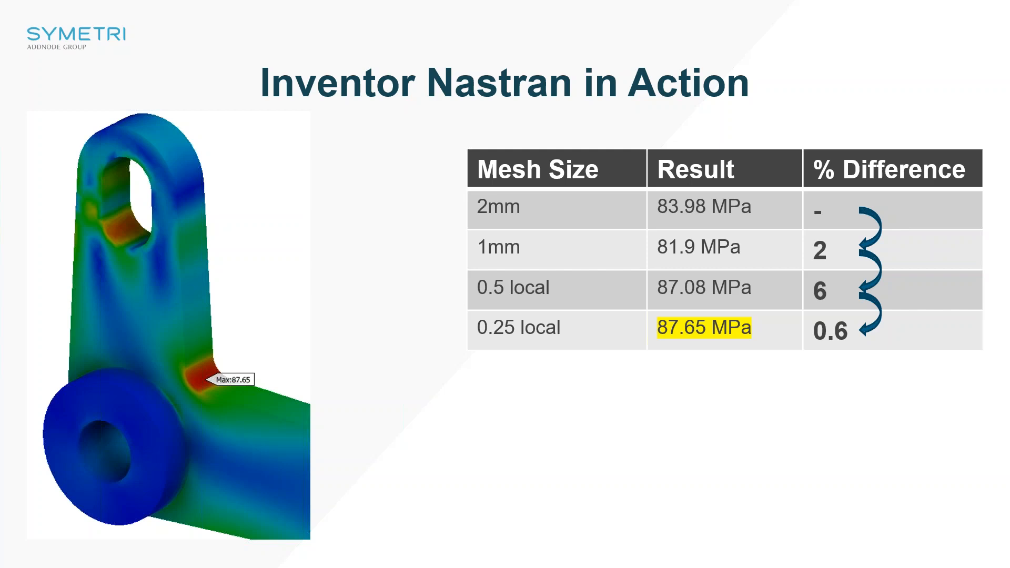
{"action": "key", "text": "Right"}
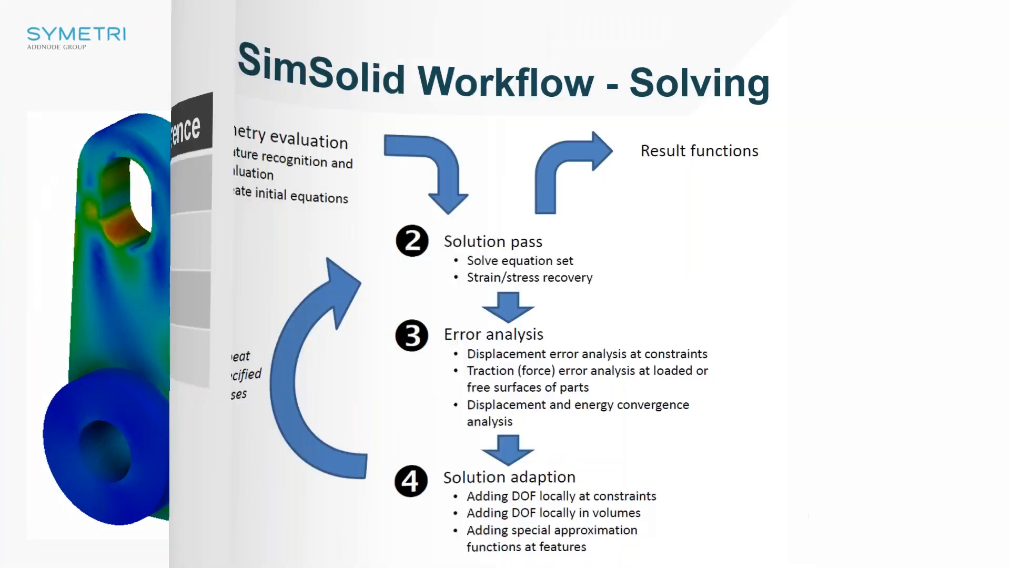
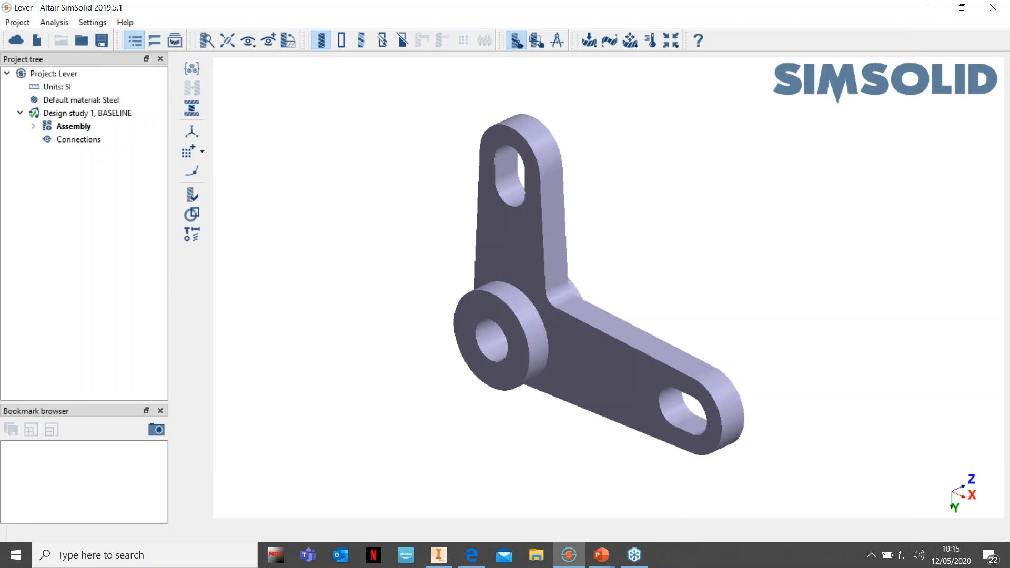
Expand the assembly and apply the generic Steel material to all parts
{"action": "left_click", "coordinate": [33, 127]}
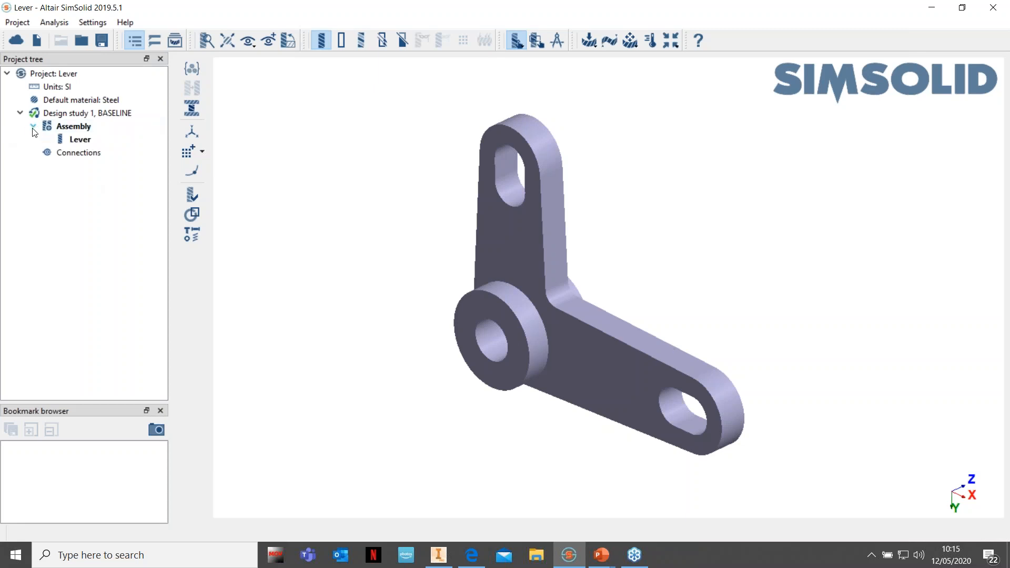
{"action": "left_click", "coordinate": [195, 70]}
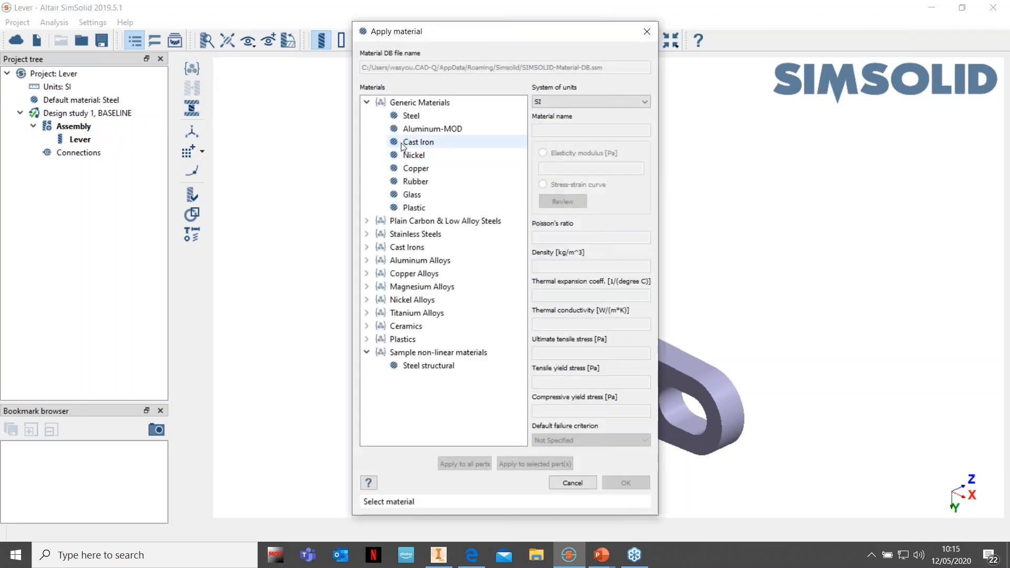
{"action": "left_click", "coordinate": [411, 116]}
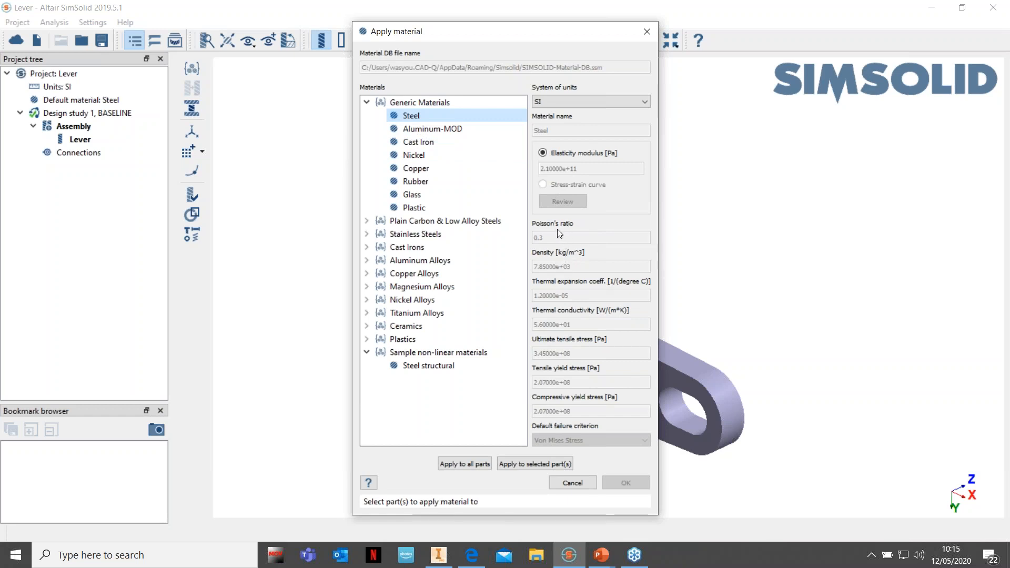
{"action": "left_click", "coordinate": [464, 463]}
{"action": "left_click", "coordinate": [620, 482]}
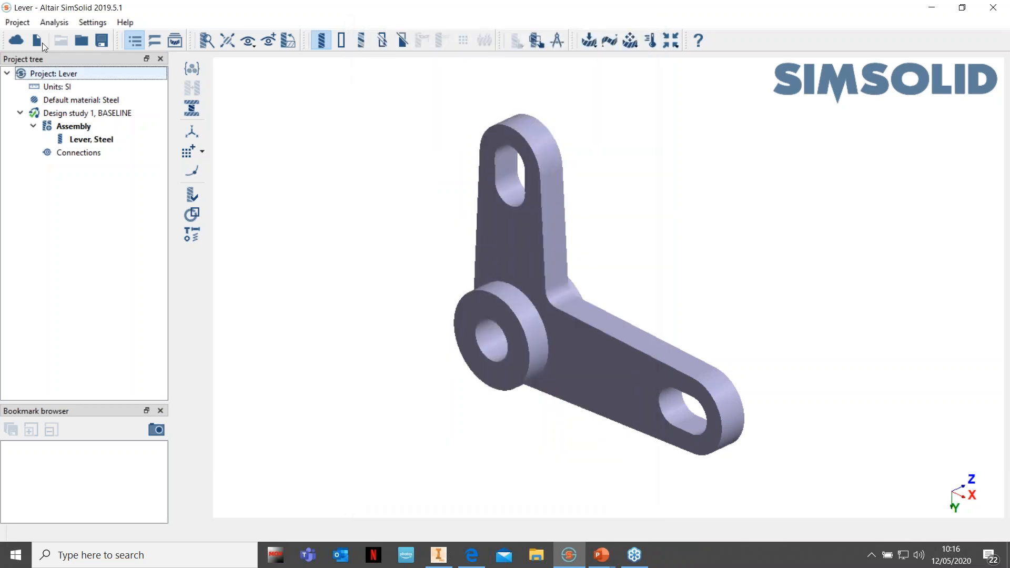
Create a structural analysis for the lever and apply a hinge support to the cylindrical face of the hub bore
{"action": "left_click", "coordinate": [592, 46]}
{"action": "left_click", "coordinate": [614, 59]}
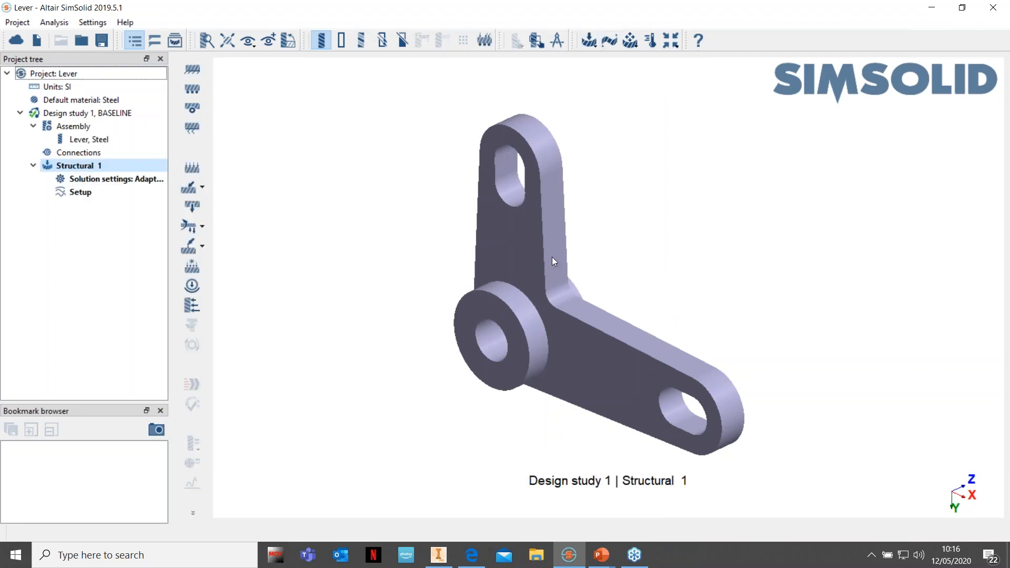
{"action": "left_click", "coordinate": [193, 109]}
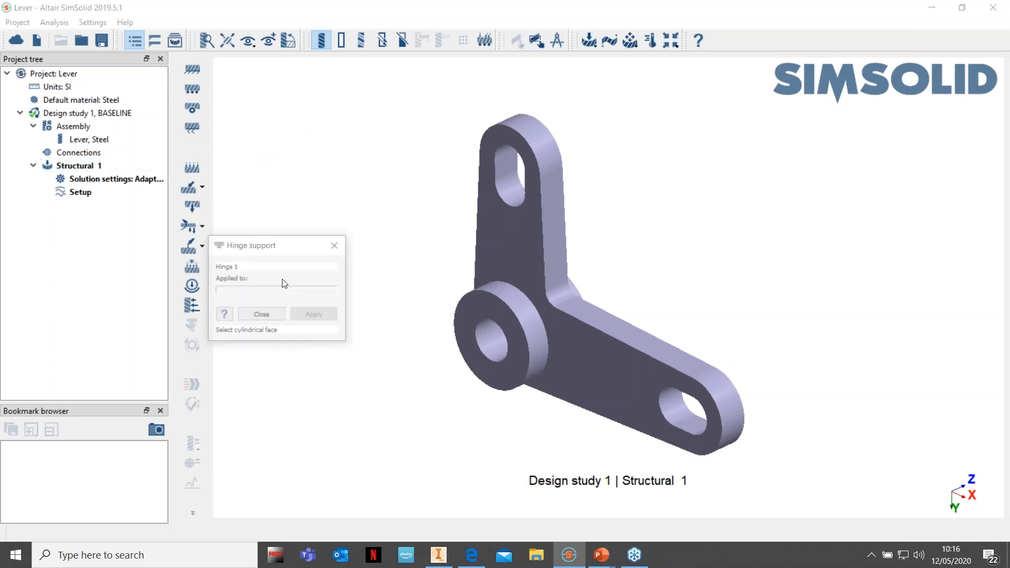
{"action": "left_click", "coordinate": [492, 343]}
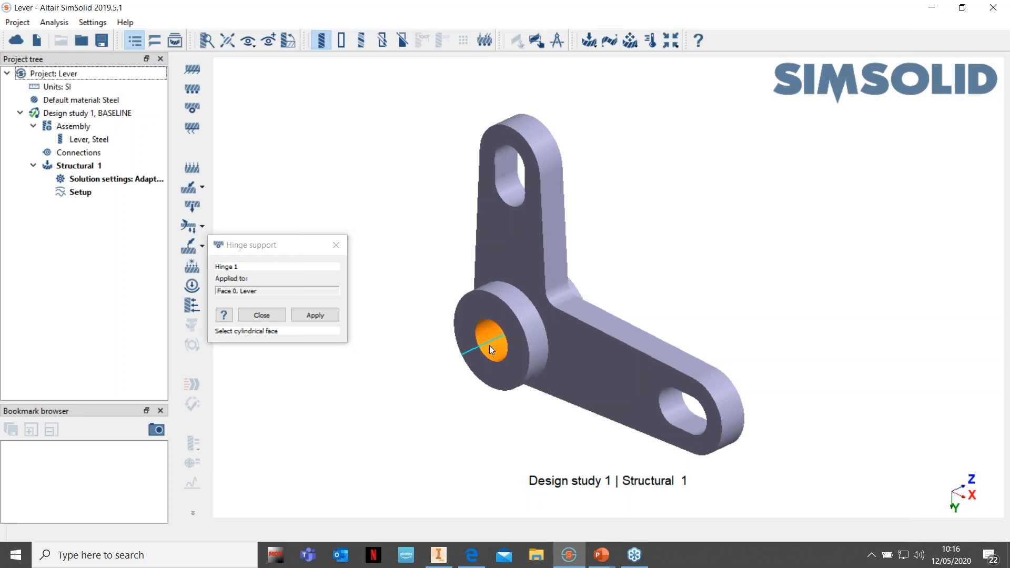
{"action": "left_click", "coordinate": [315, 316]}
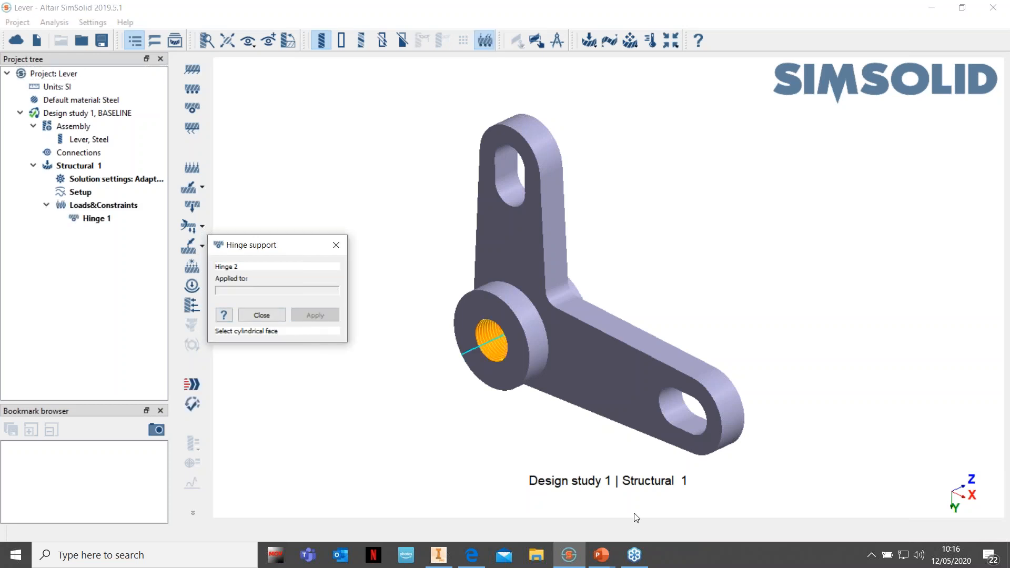
Apply a second hinge support to the outer rounded end face of the slot in the lever's lower arm
{"action": "left_click_drag", "start_coordinate": [793, 386], "coordinate": [798, 282]}
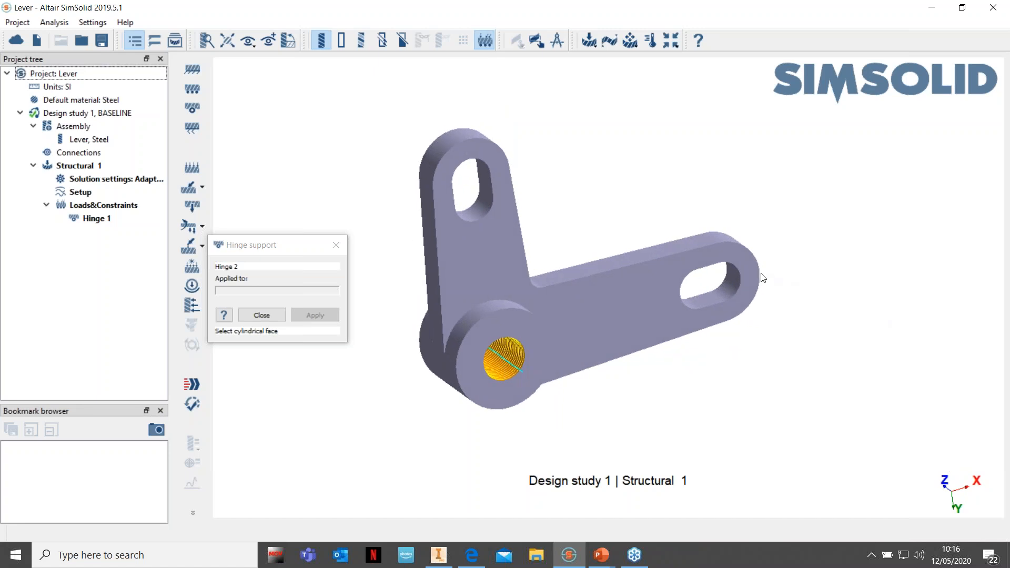
{"action": "left_click", "coordinate": [730, 283]}
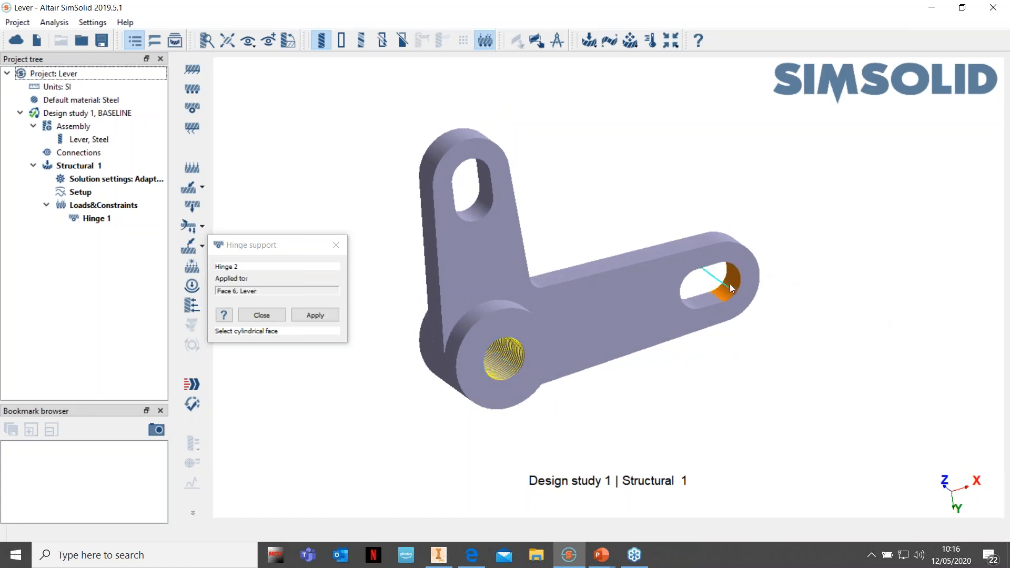
{"action": "left_click", "coordinate": [311, 315]}
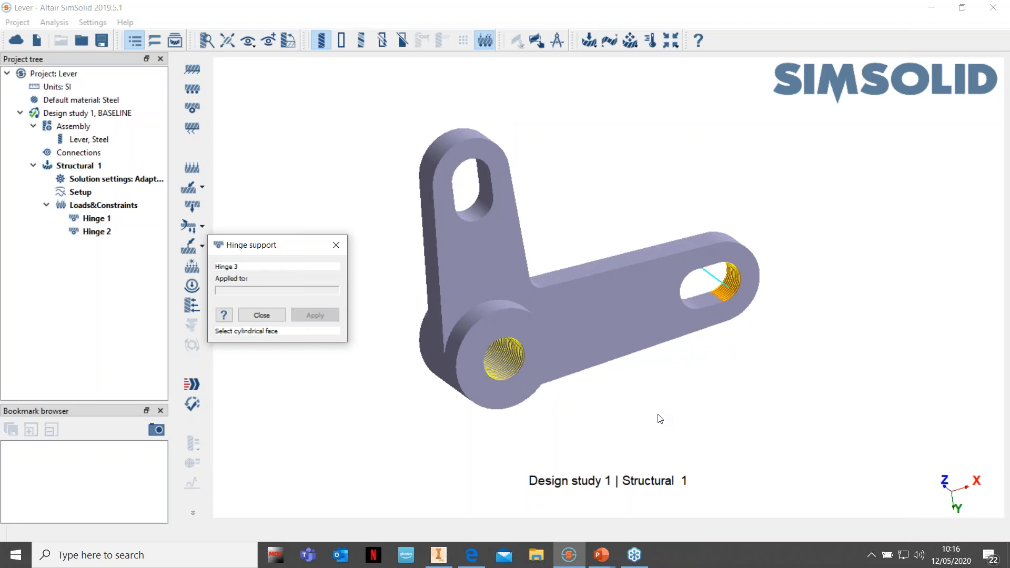
{"action": "left_click_drag", "start_coordinate": [659, 419], "coordinate": [537, 419]}
{"action": "left_click", "coordinate": [251, 313]}
Apply a force of -300 N along X to the flat side face of the slot in the lever's upright arm
{"action": "left_click_drag", "start_coordinate": [350, 223], "coordinate": [216, 193]}
{"action": "left_click", "coordinate": [203, 188]}
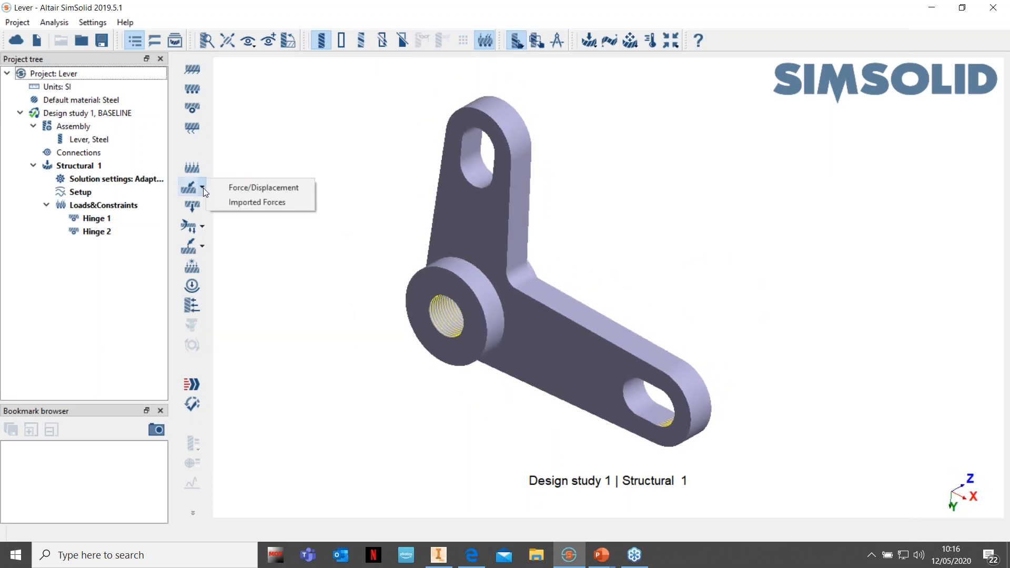
{"action": "left_click", "coordinate": [257, 189]}
{"action": "left_click", "coordinate": [472, 147]}
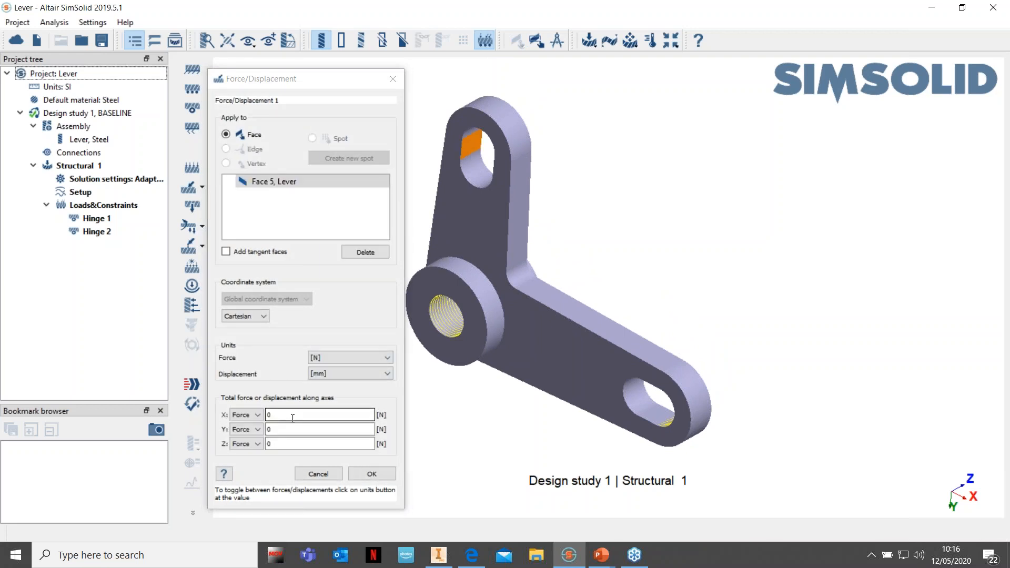
{"action": "left_click", "coordinate": [269, 414]}
{"action": "type", "text": "-300"}
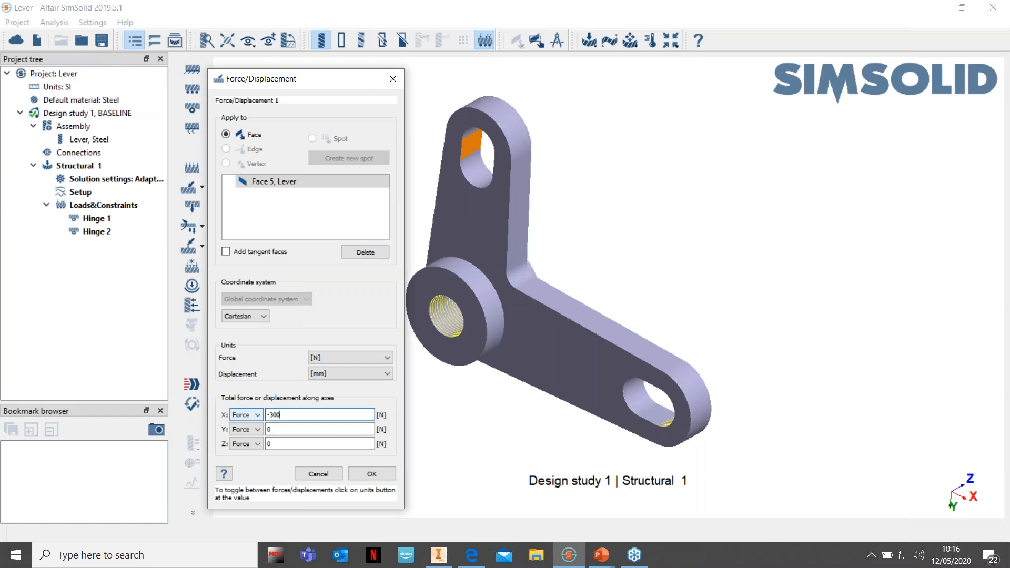
{"action": "left_click", "coordinate": [373, 472]}
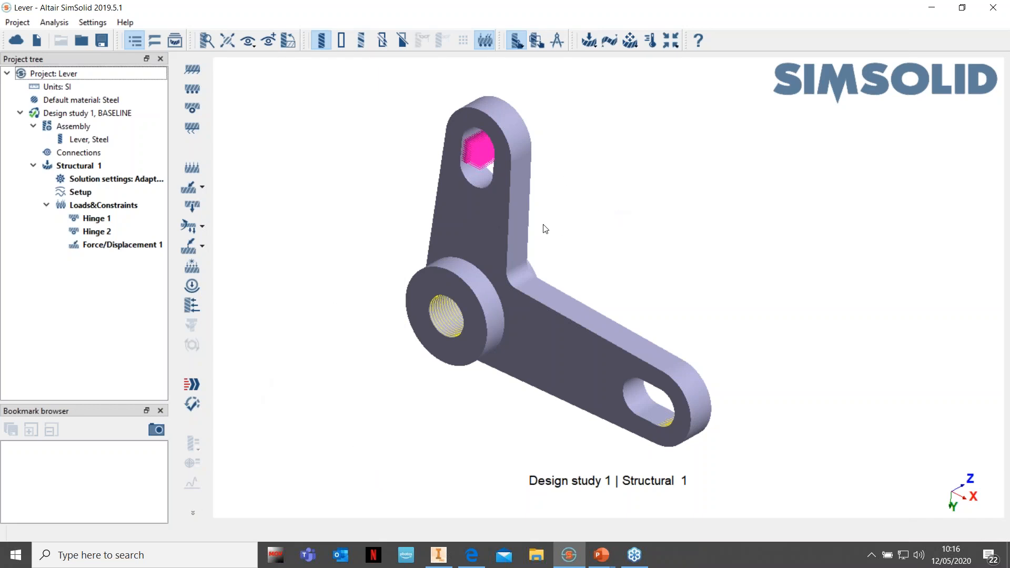
Check whether the lever is sufficiently constrained against rigid body motions
{"action": "mouse_move", "coordinate": [541, 214]}
{"action": "left_mouse_down"}
{"action": "mouse_move", "coordinate": [520, 198]}
{"action": "mouse_move", "coordinate": [531, 206]}
{"action": "left_mouse_up"}
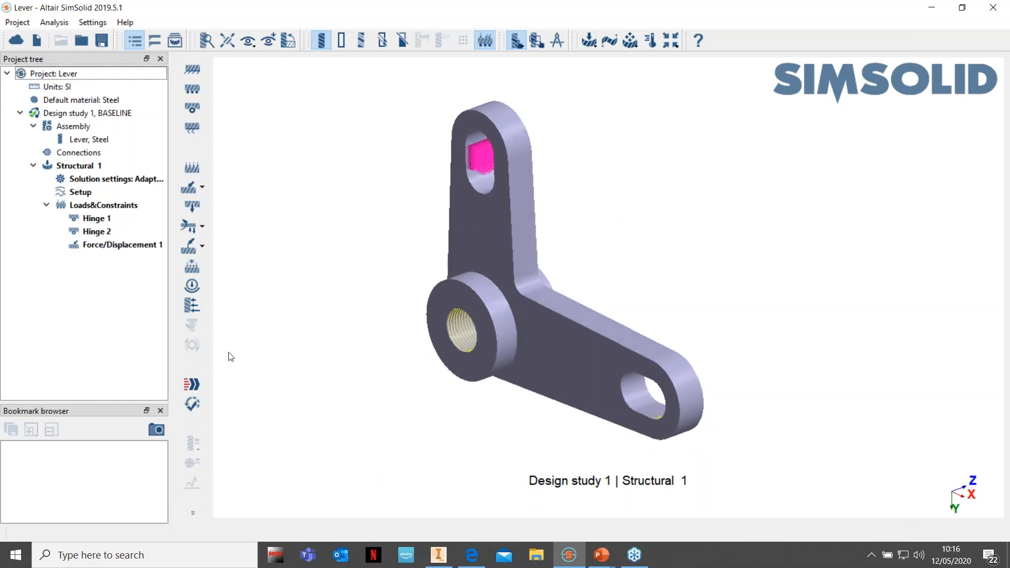
{"action": "left_click", "coordinate": [191, 404]}
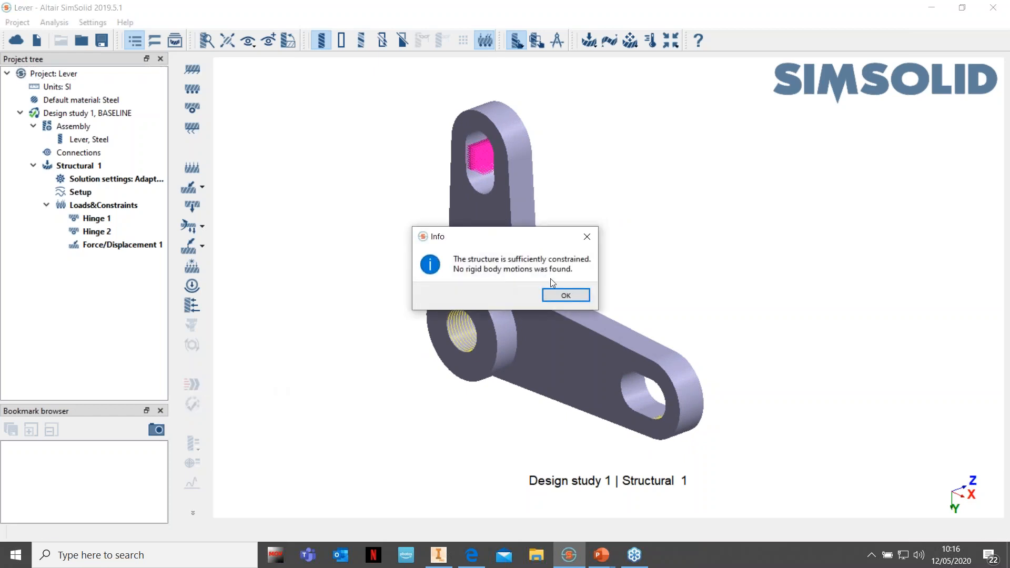
{"action": "left_click", "coordinate": [587, 237]}
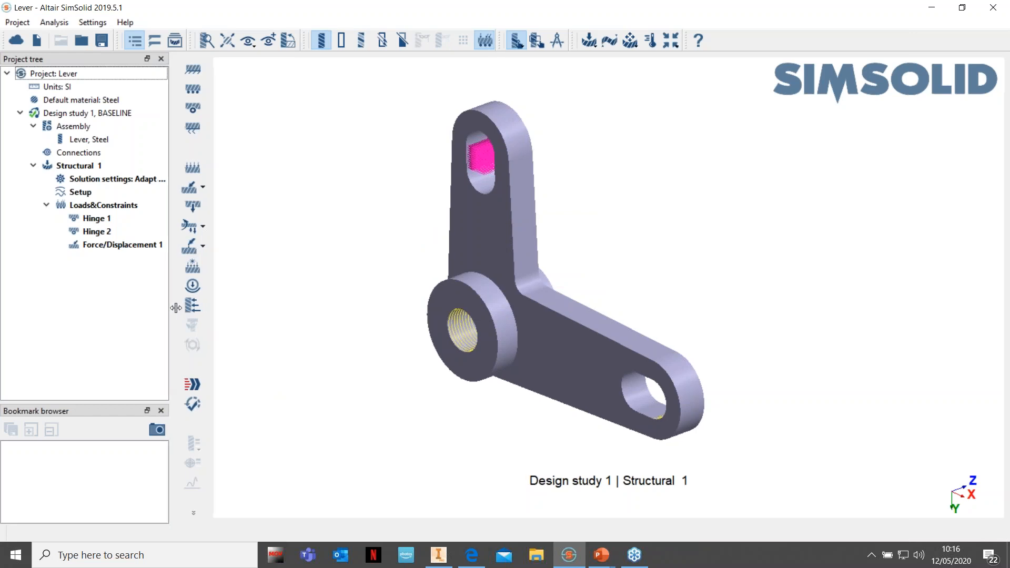
Widen the project tree and examine the Adapt for stress and Custom objectives in the solution settings of Structural 1
{"action": "left_click_drag", "start_coordinate": [169, 308], "coordinate": [260, 308]}
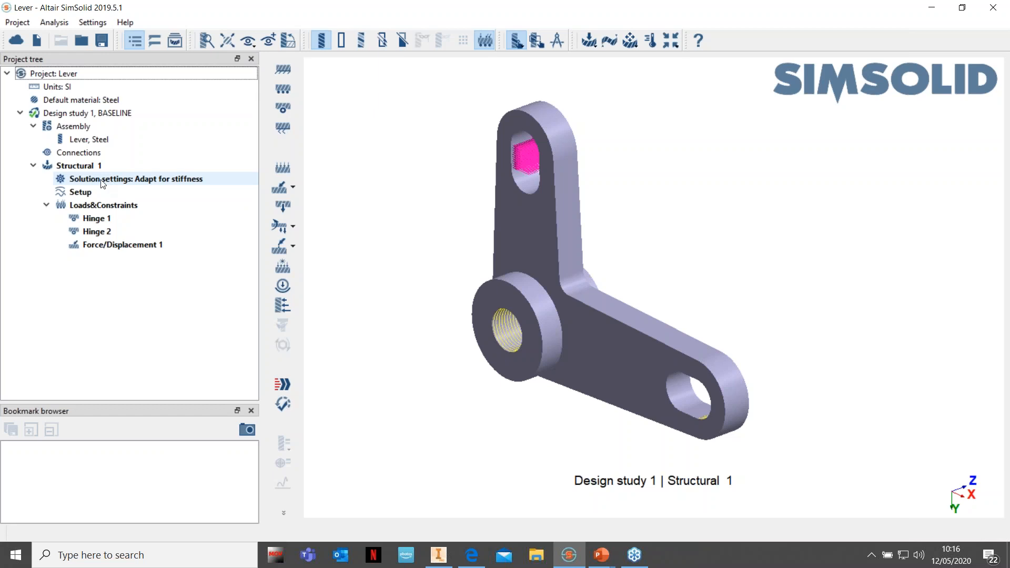
{"action": "double_click", "coordinate": [103, 183]}
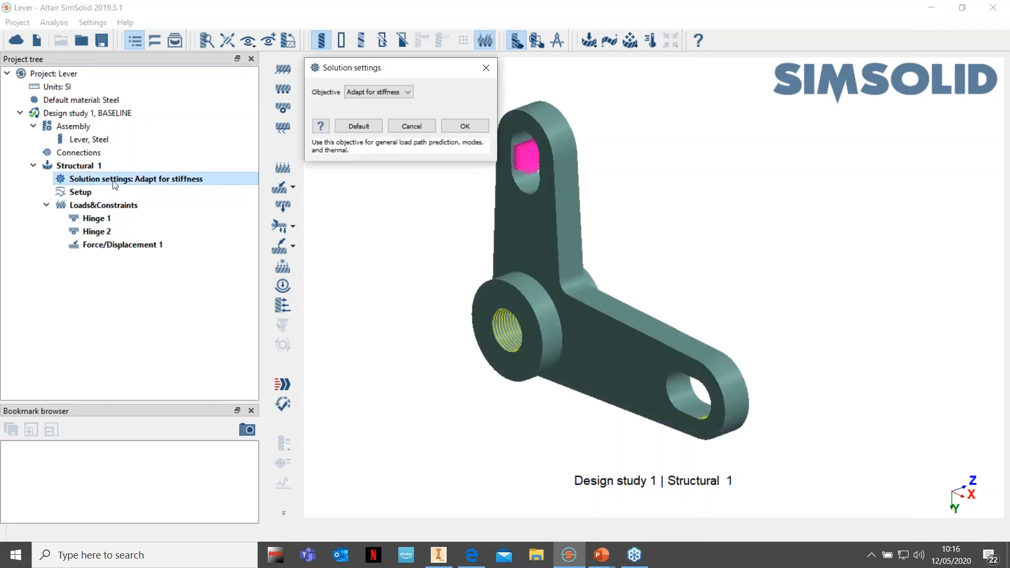
{"action": "left_click", "coordinate": [410, 89]}
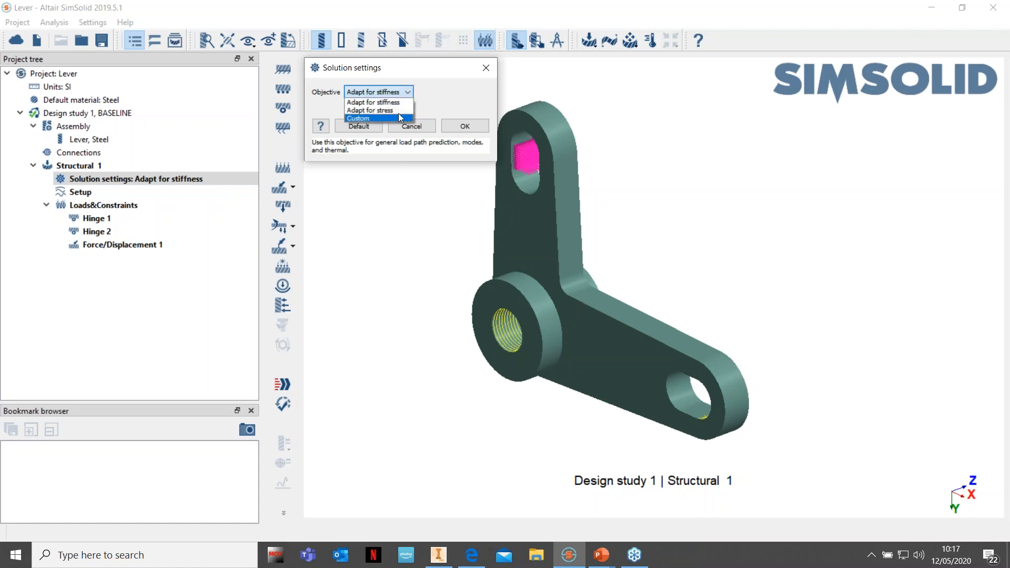
{"action": "left_click", "coordinate": [396, 112]}
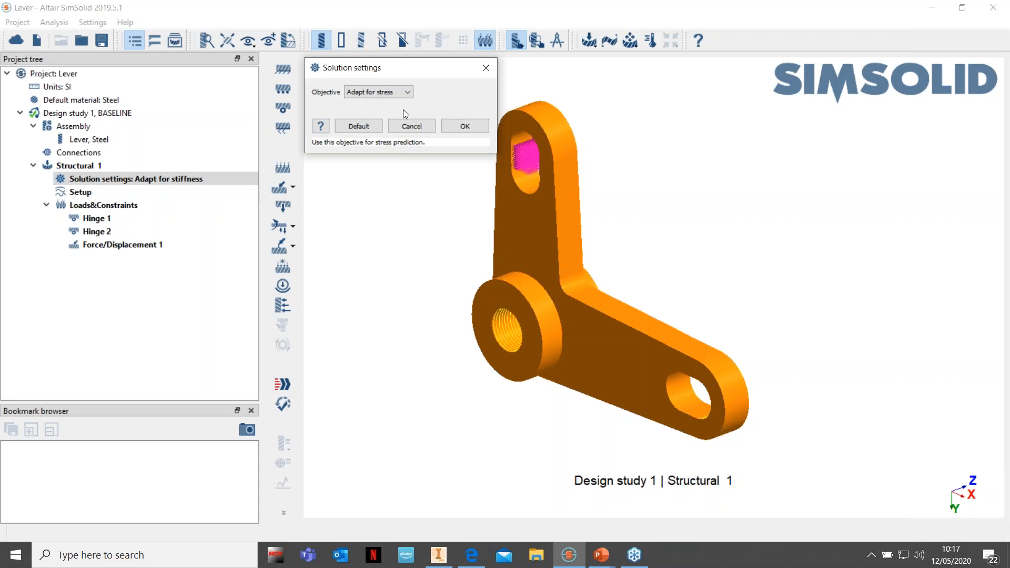
{"action": "left_click", "coordinate": [406, 93]}
{"action": "left_click", "coordinate": [371, 122]}
{"action": "left_click", "coordinate": [404, 93]}
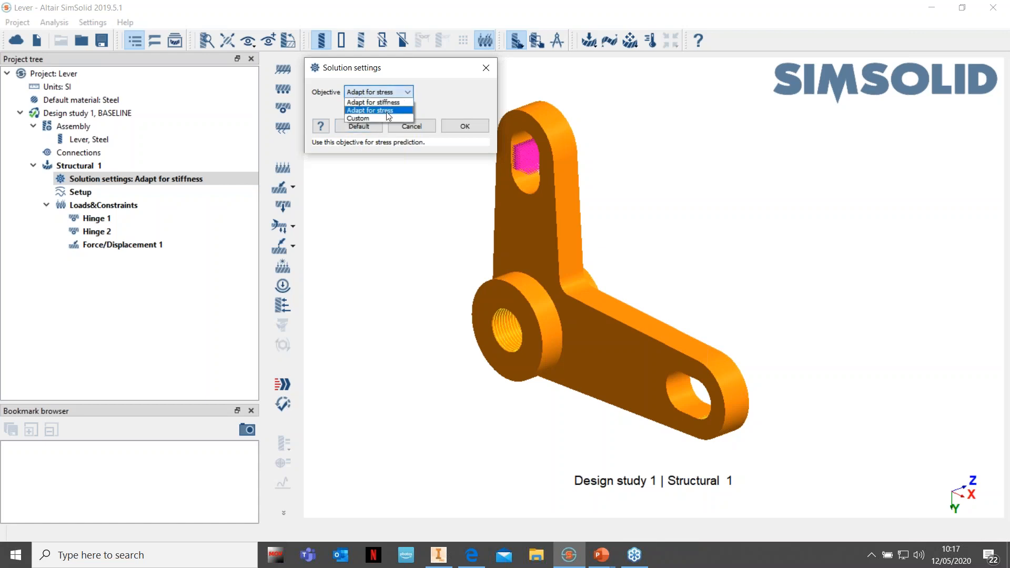
{"action": "left_click", "coordinate": [384, 114]}
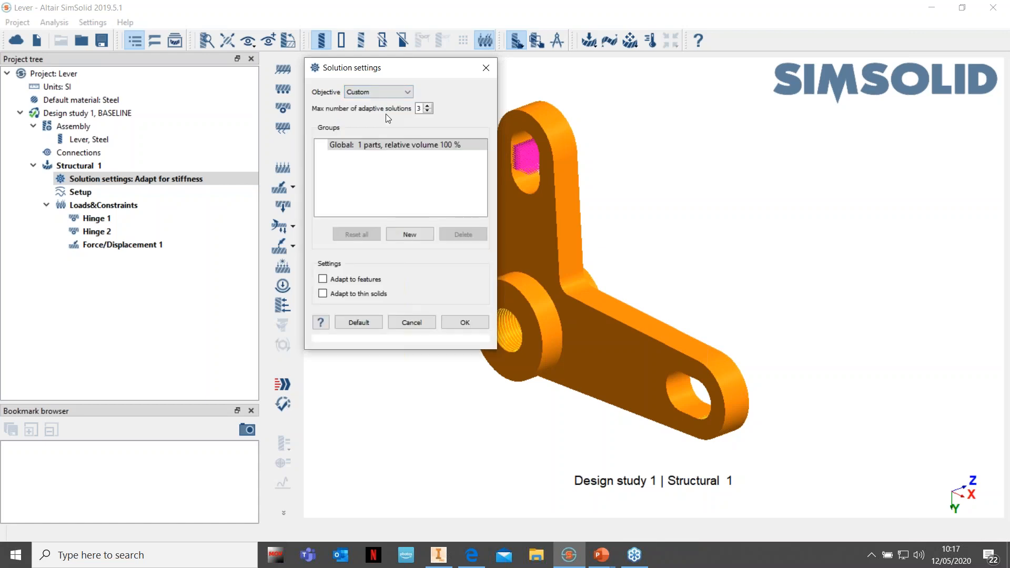
{"action": "left_click", "coordinate": [419, 109]}
{"action": "left_click", "coordinate": [428, 105]}
Set the solution objective of Structural 1 to Adapt for stiffness
{"action": "left_click", "coordinate": [410, 93]}
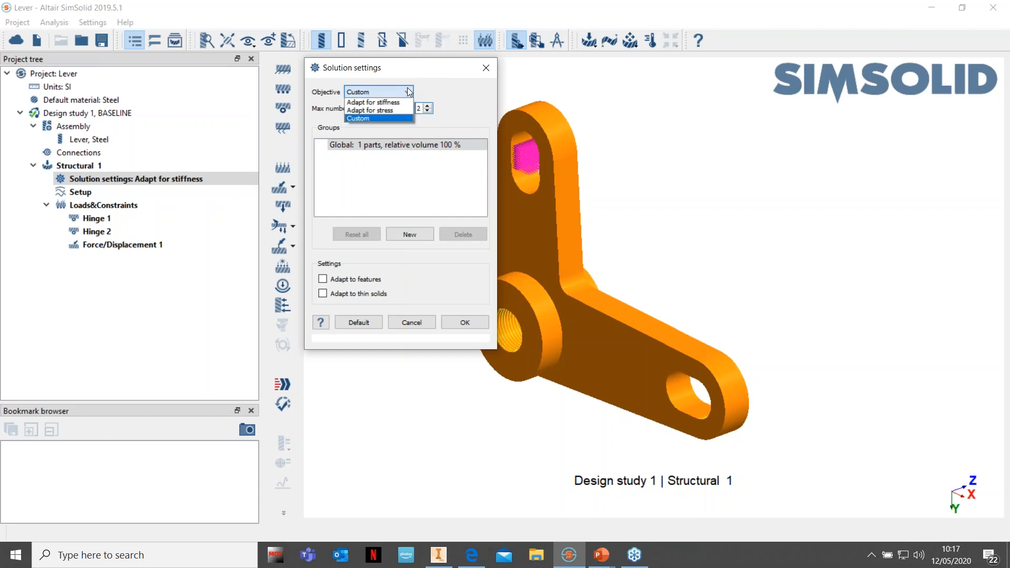
{"action": "left_click", "coordinate": [377, 103]}
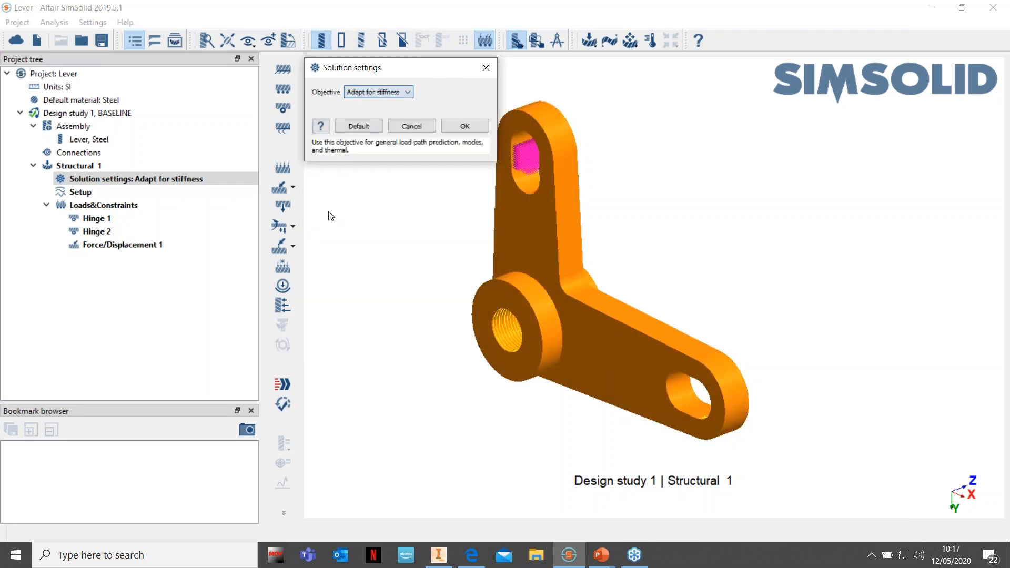
{"action": "left_click", "coordinate": [465, 125]}
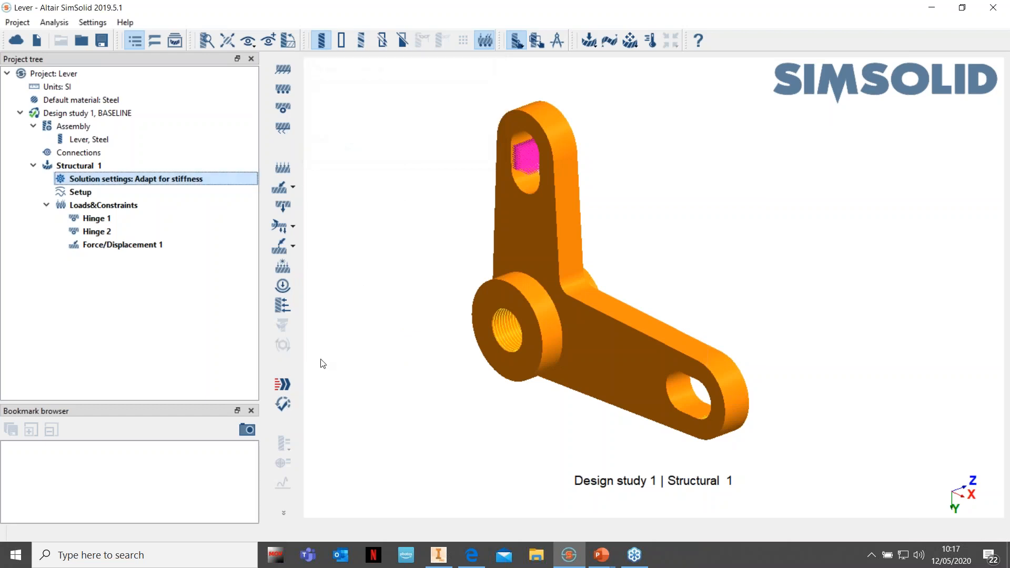
Solve Structural 1 and plot its Von Mises Stress on the lever
{"action": "left_click", "coordinate": [283, 387]}
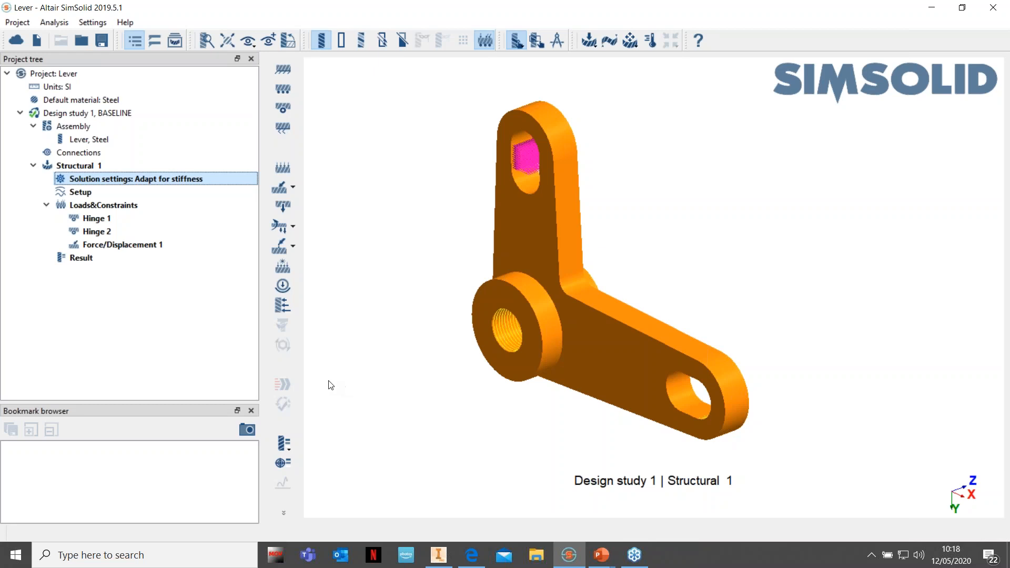
{"action": "left_click", "coordinate": [290, 450]}
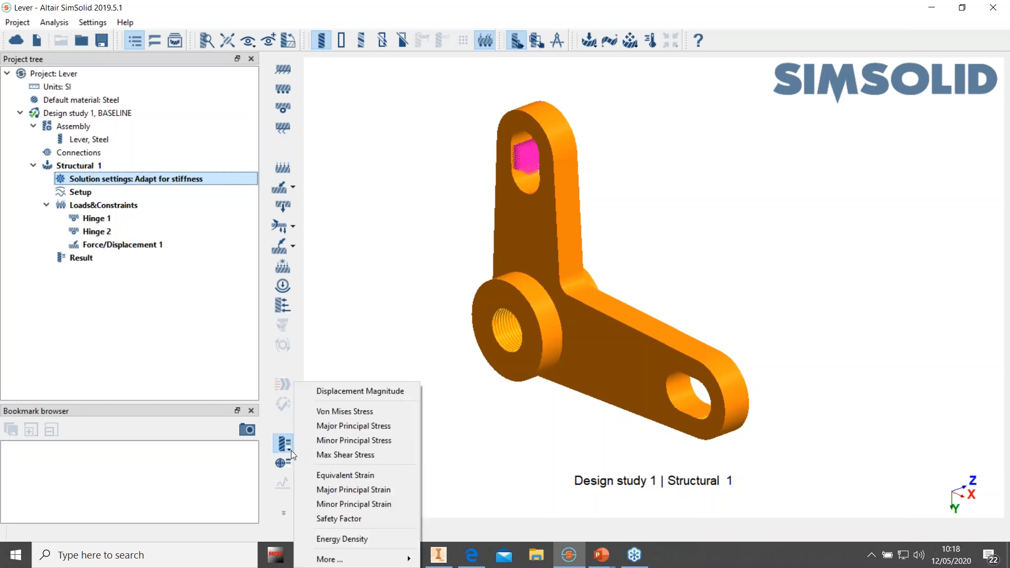
{"action": "left_click", "coordinate": [360, 410]}
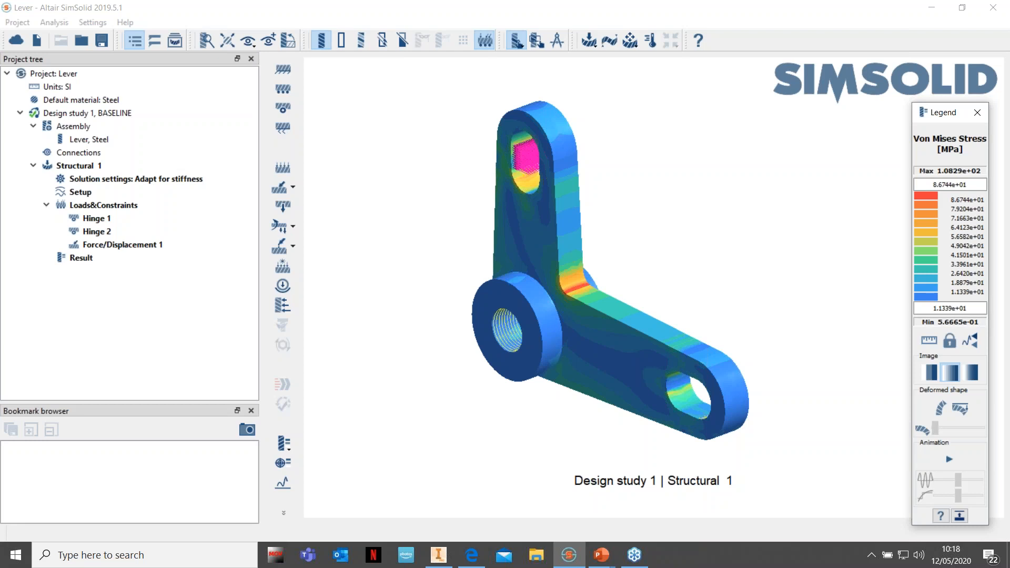
Copy Structural 1 and set the copy's solution objective to Custom with at most 3 adaptive solutions and Adapt to features
{"action": "right_click", "coordinate": [78, 166]}
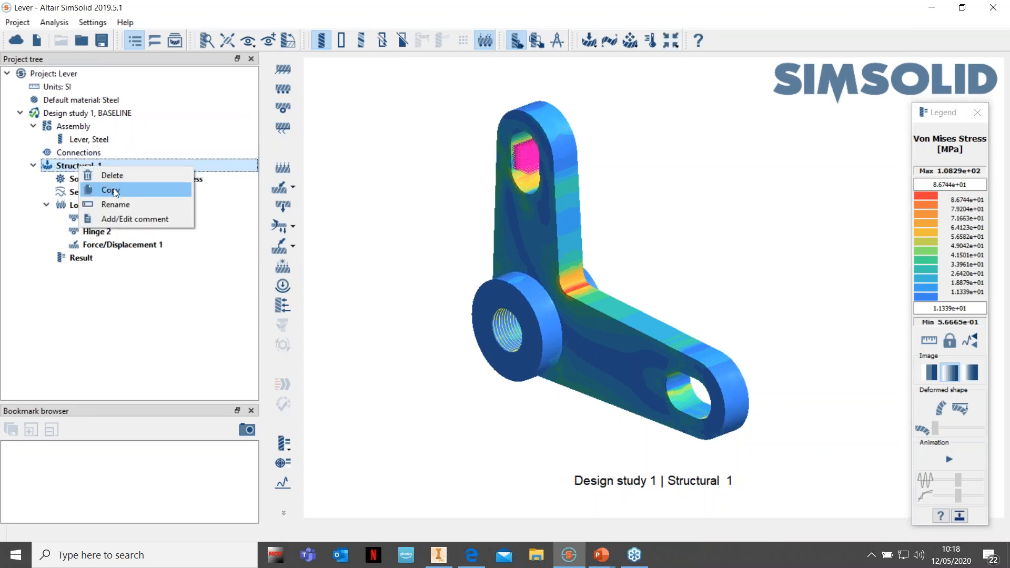
{"action": "left_click", "coordinate": [114, 189]}
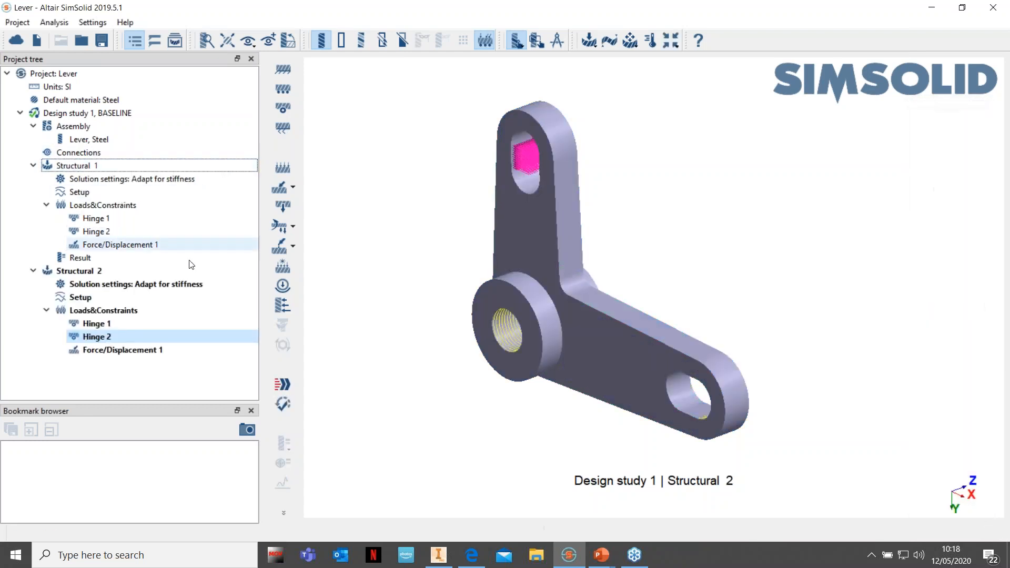
{"action": "double_click", "coordinate": [136, 287]}
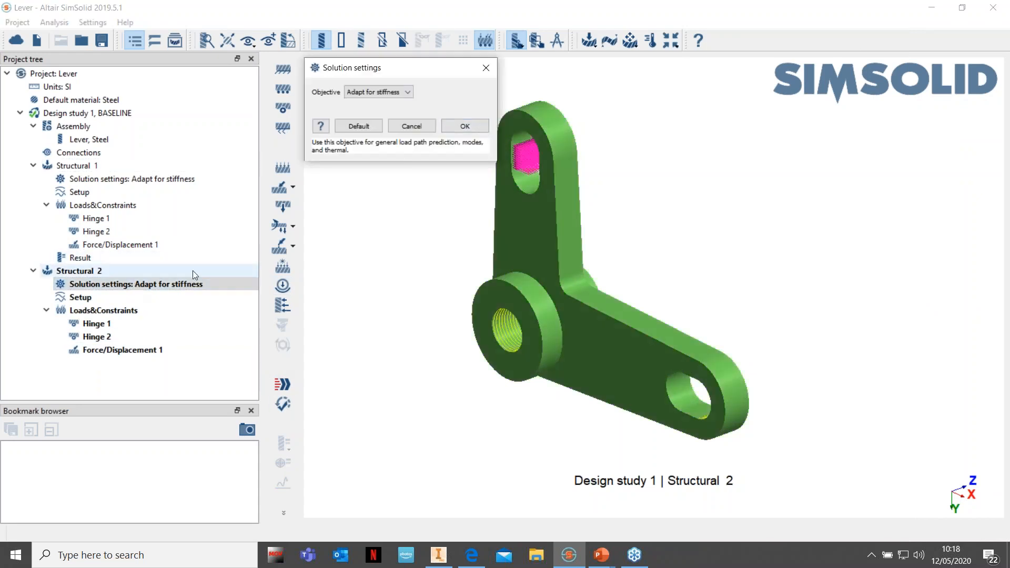
{"action": "left_click", "coordinate": [405, 92]}
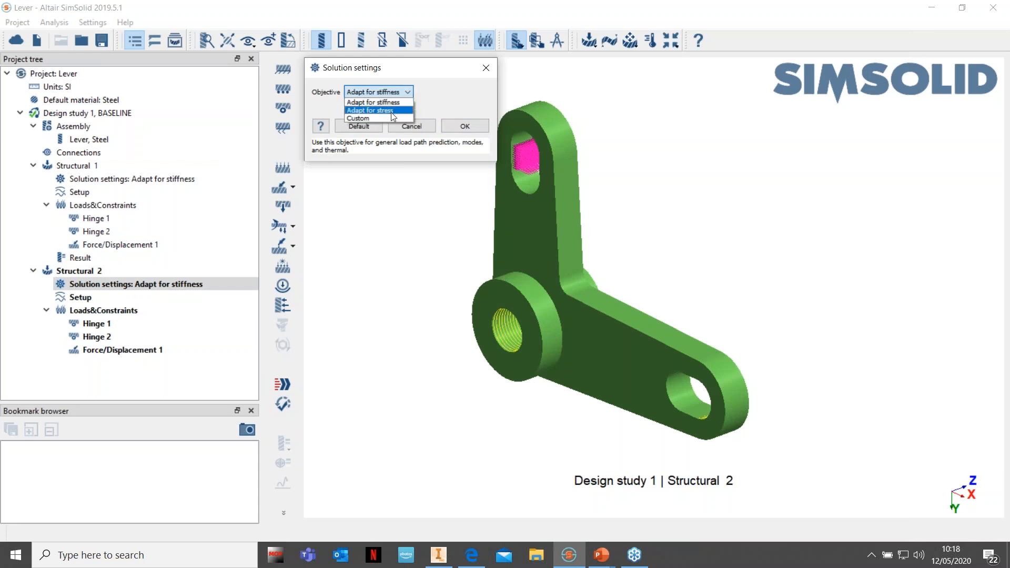
{"action": "left_click", "coordinate": [387, 115]}
{"action": "left_click", "coordinate": [421, 109]}
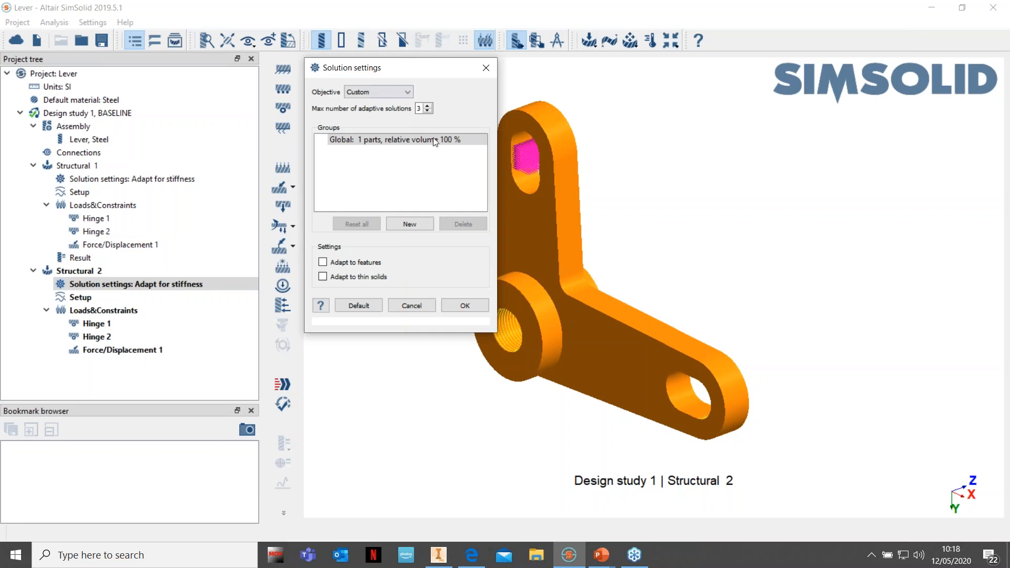
{"action": "left_click", "coordinate": [323, 262]}
{"action": "left_click", "coordinate": [465, 306]}
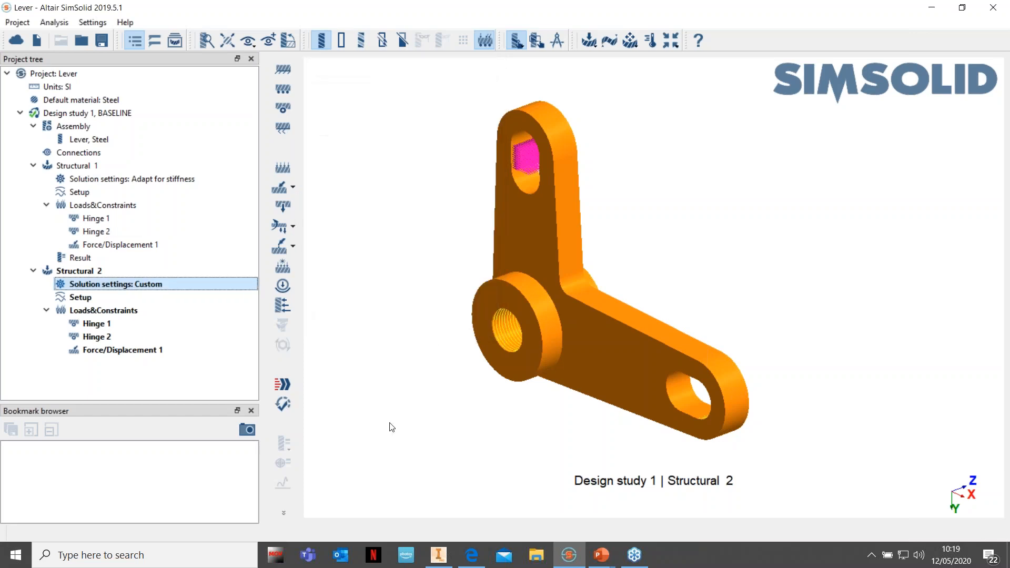
Solve Structural 2 and plot its Von Mises Stress with the minimum and maximum labels shown on the lever
{"action": "left_click", "coordinate": [283, 387]}
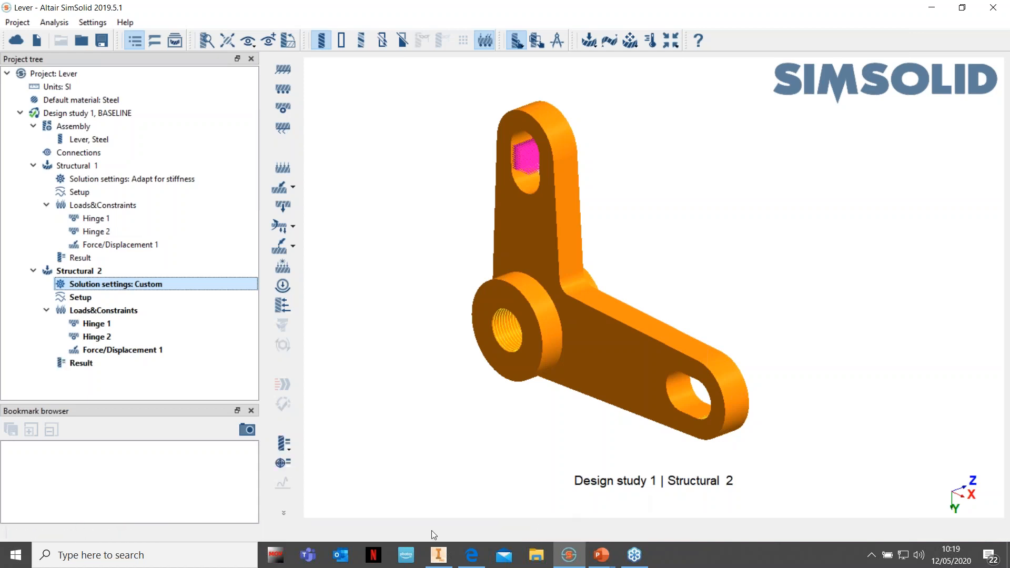
{"action": "left_click", "coordinate": [287, 447]}
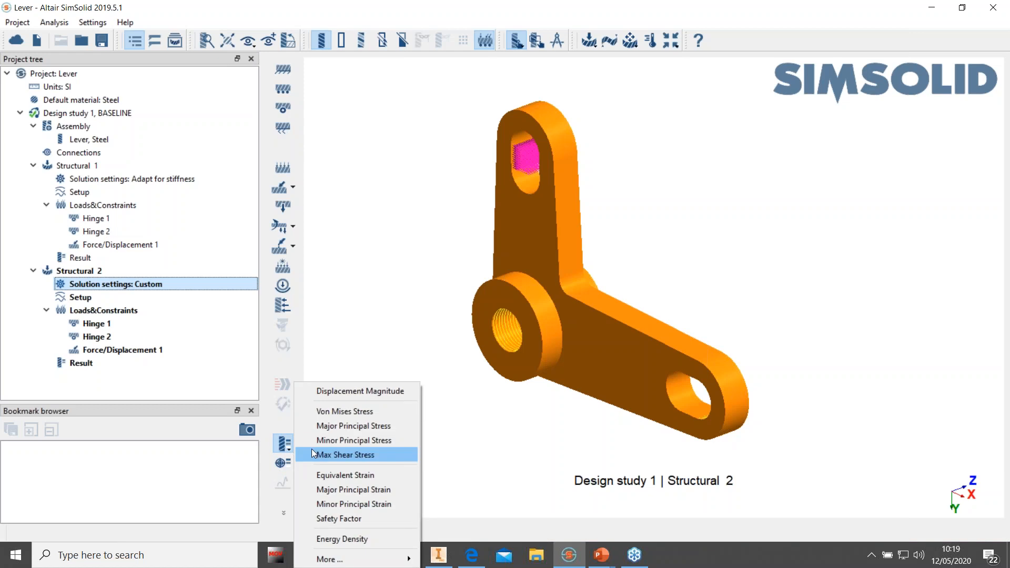
{"action": "left_click", "coordinate": [359, 411]}
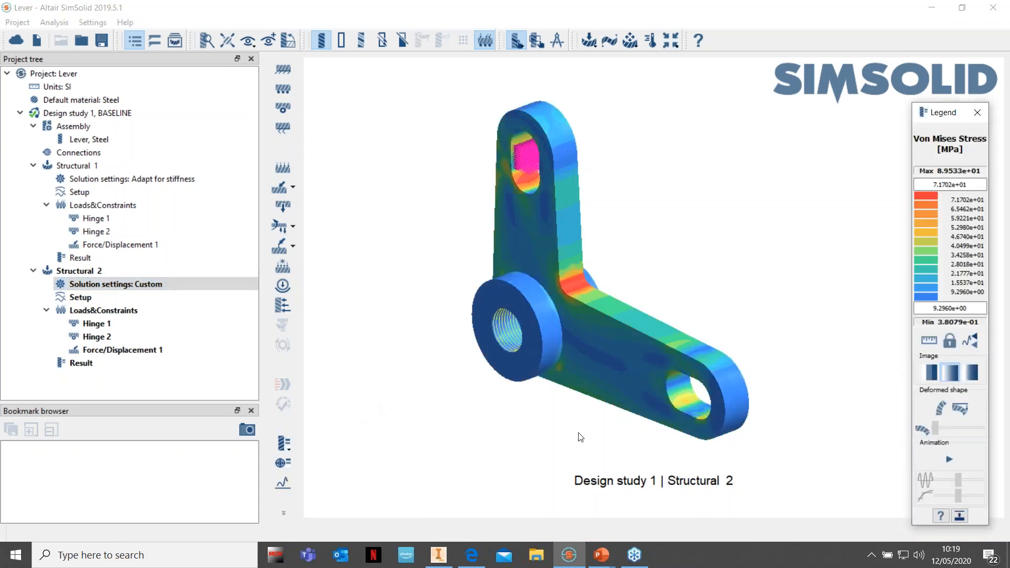
{"action": "left_click", "coordinate": [967, 342]}
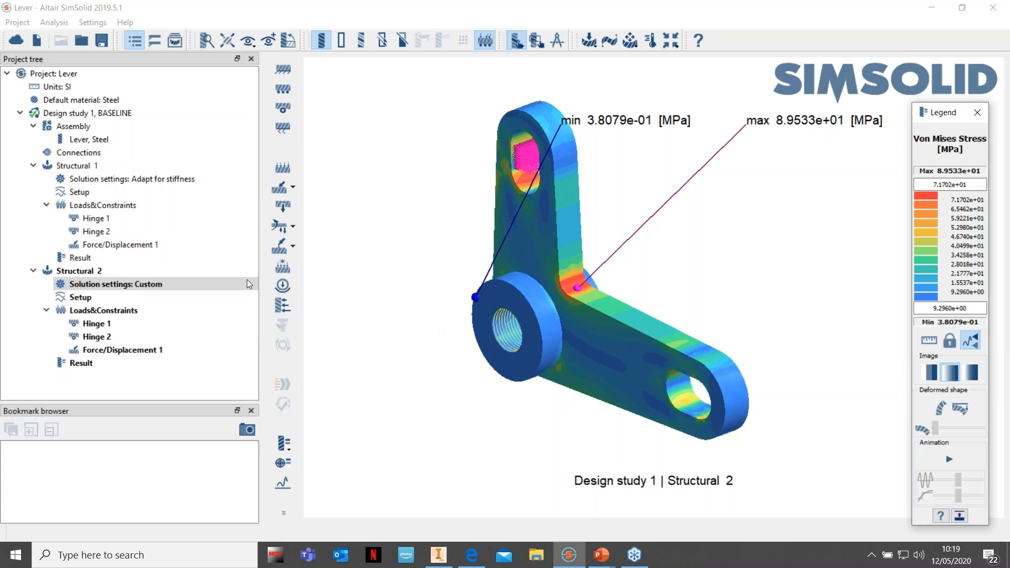
Copy the Structural 2 analysis within Design study 1
{"action": "right_click", "coordinate": [77, 271]}
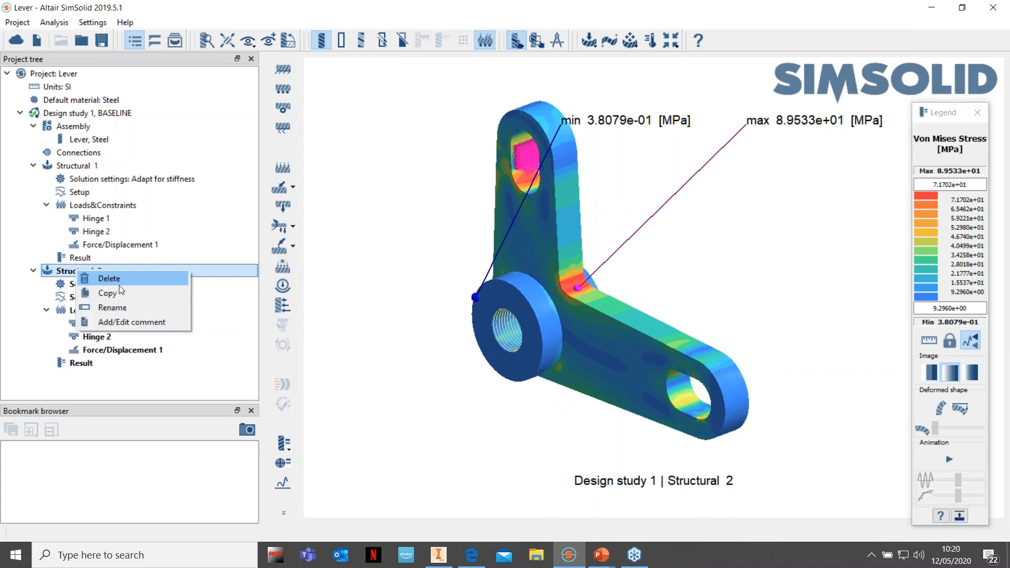
{"action": "left_click", "coordinate": [122, 293]}
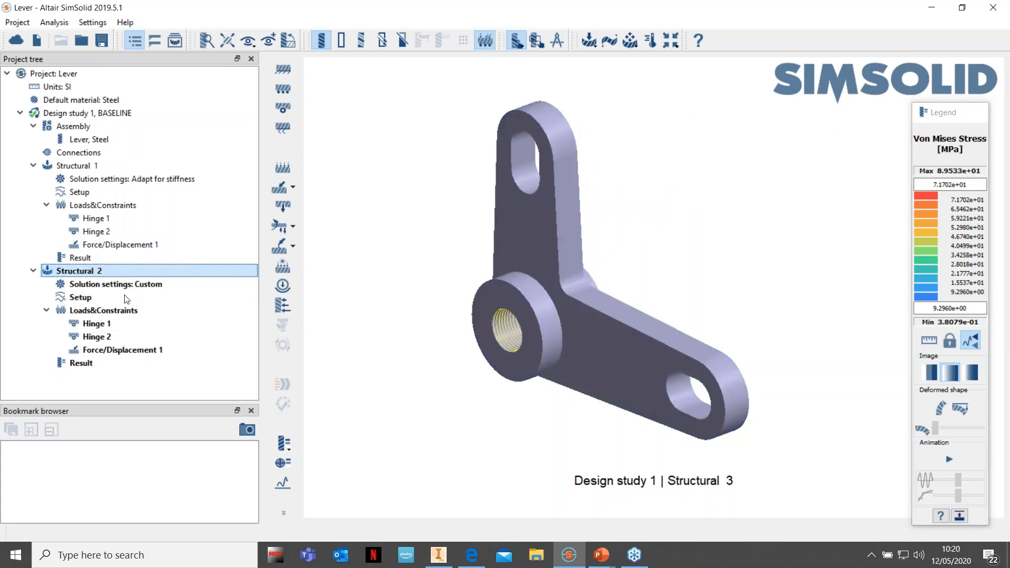
{"action": "right_click", "coordinate": [79, 376]}
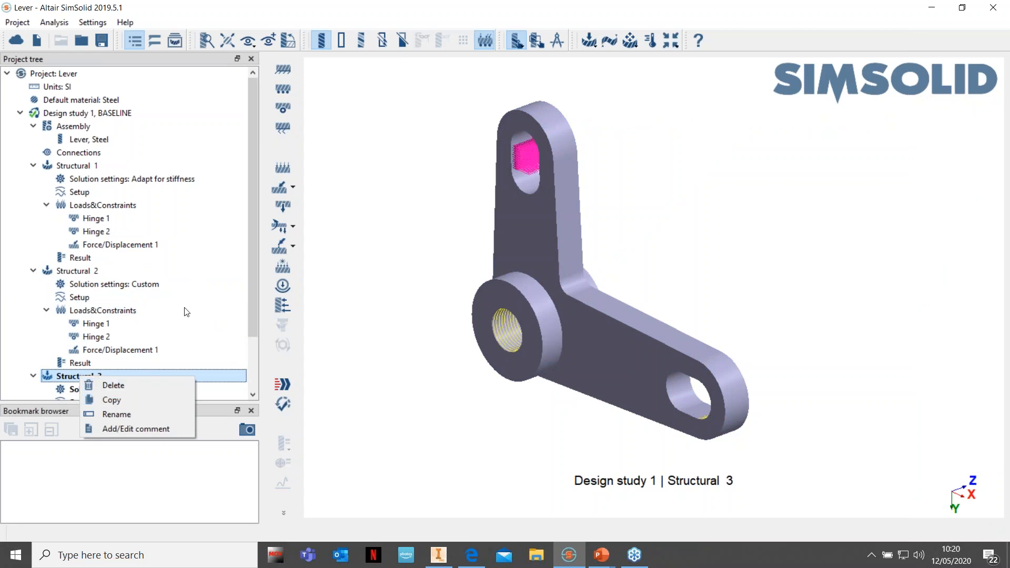
{"action": "left_click", "coordinate": [390, 356]}
Set Structural 3's solution objective to Custom with at most 4 adaptive solutions and Adapt to features enabled
{"action": "left_click", "coordinate": [132, 391]}
{"action": "right_click", "coordinate": [136, 391]}
{"action": "left_click", "coordinate": [177, 399]}
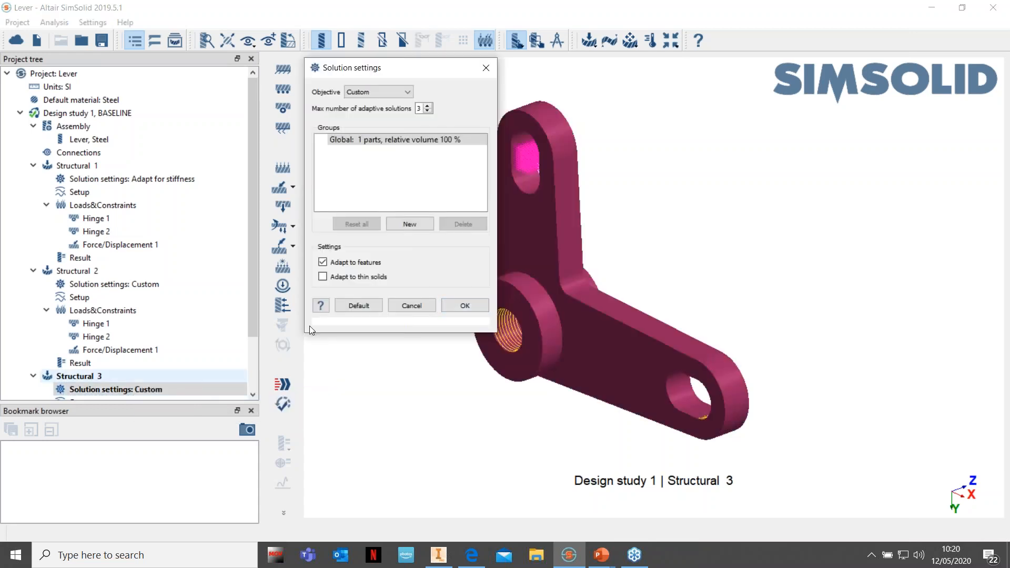
{"action": "left_click", "coordinate": [428, 106]}
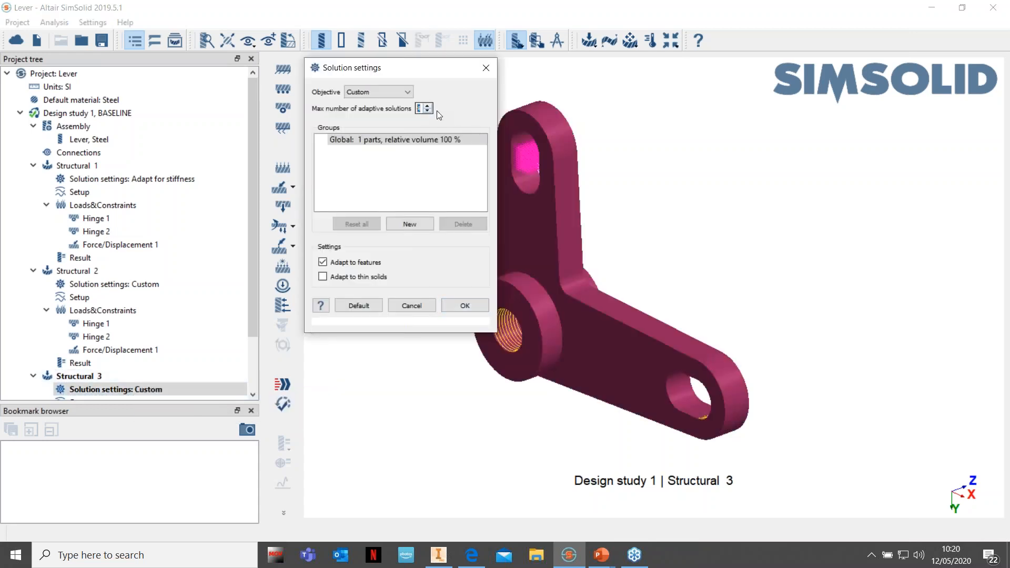
{"action": "left_click", "coordinate": [404, 93]}
{"action": "left_click", "coordinate": [397, 103]}
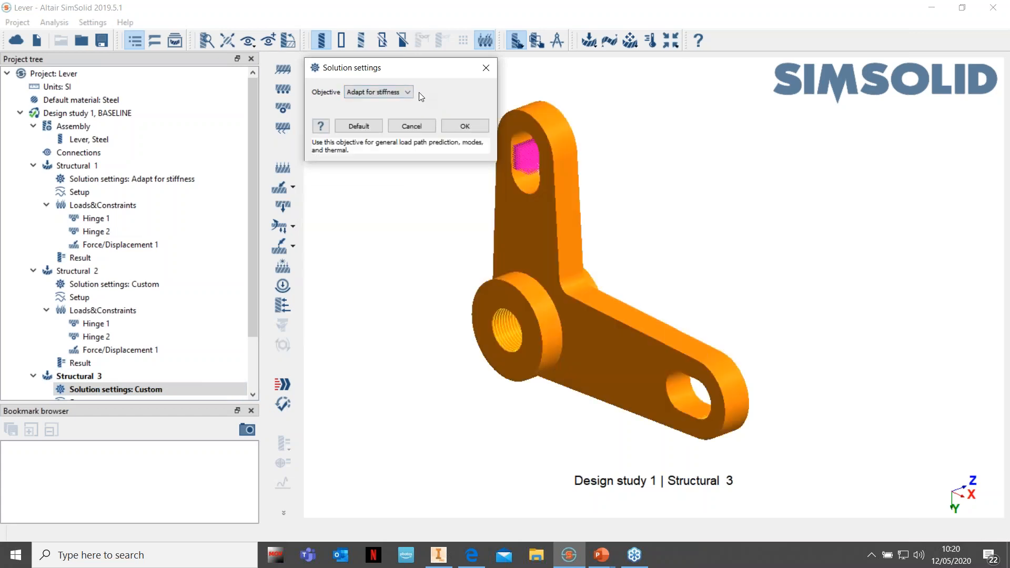
{"action": "left_click", "coordinate": [408, 92]}
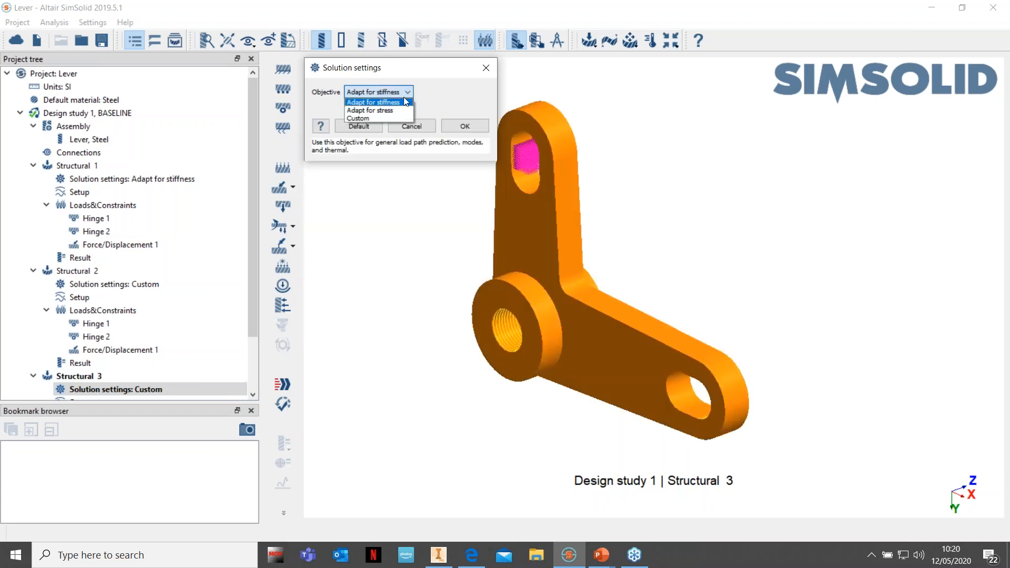
{"action": "left_click", "coordinate": [382, 118]}
{"action": "left_click", "coordinate": [428, 105]}
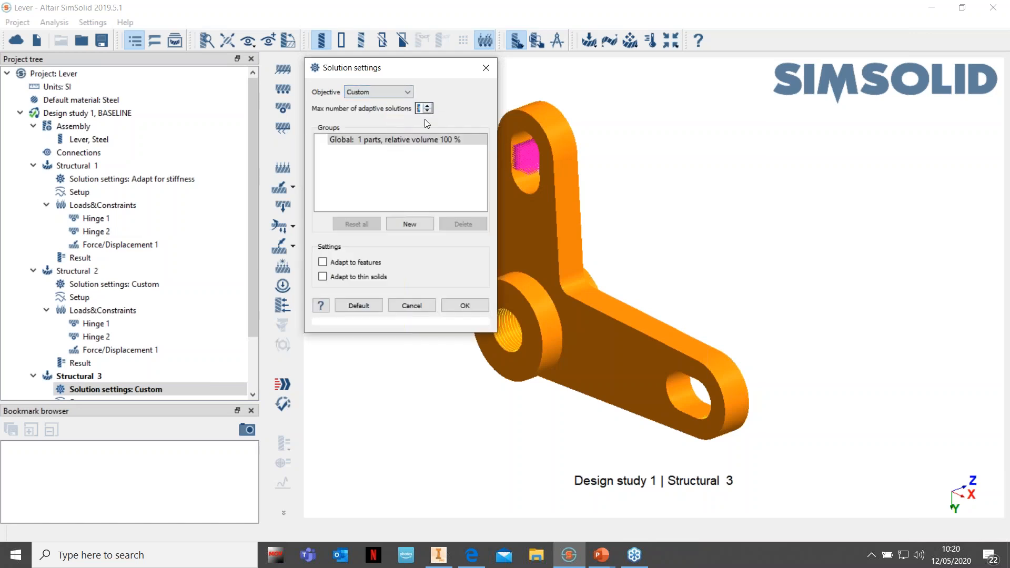
{"action": "left_click", "coordinate": [323, 263]}
{"action": "left_click", "coordinate": [466, 306]}
Solve Structural 3 and plot its Von Mises Stress on the lever
{"action": "left_click", "coordinate": [284, 386]}
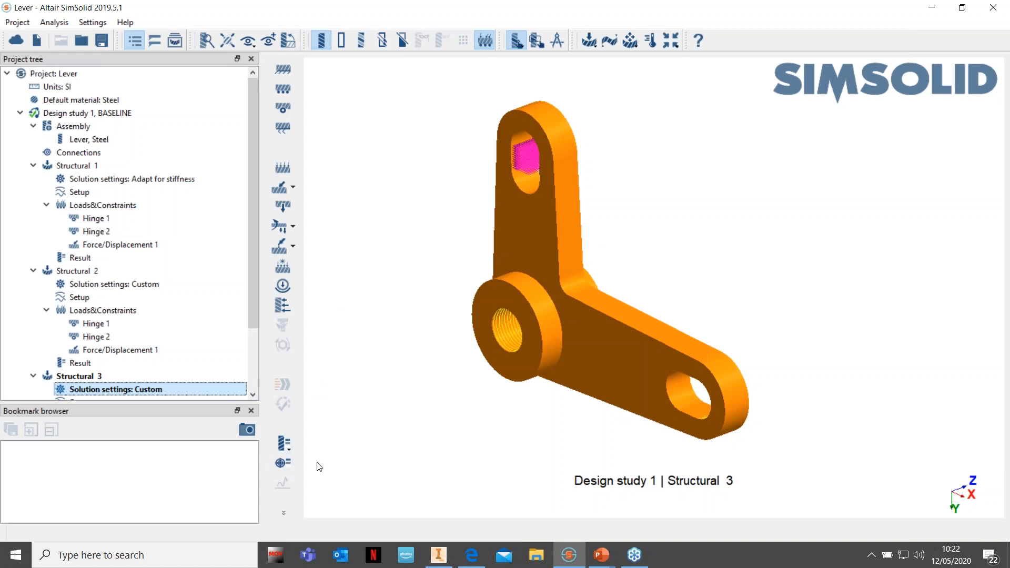
{"action": "left_click", "coordinate": [288, 447]}
{"action": "left_click", "coordinate": [380, 414]}
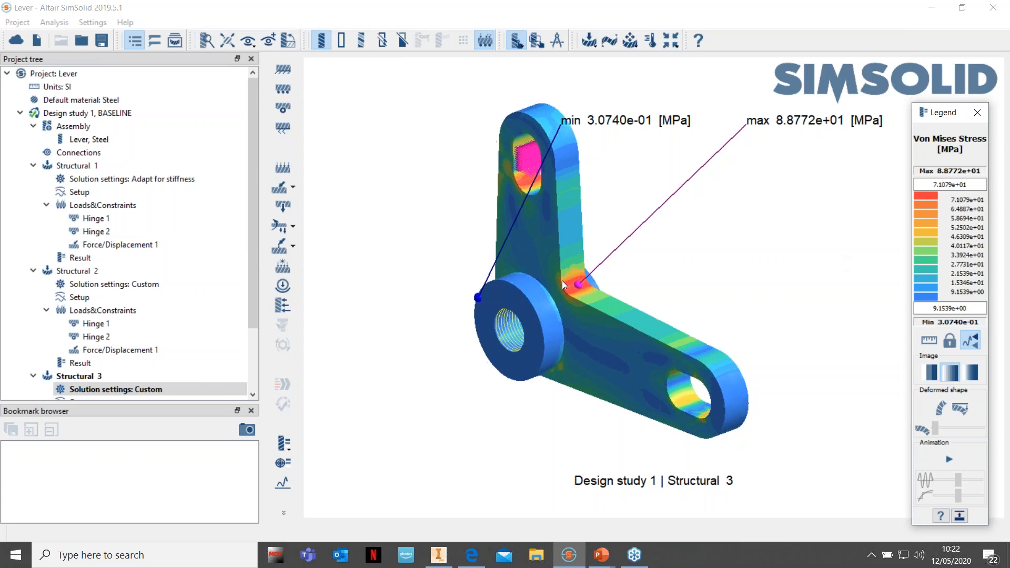
Set the Von Mises legend's upper limit to 88 MPa and bookmark a close-up of the stressed inner fillet
{"action": "scroll", "coordinate": [570, 283], "scroll_direction": "up", "scroll_amount": 5}
{"action": "scroll", "coordinate": [598, 283], "scroll_direction": "up", "scroll_amount": 1}
{"action": "scroll", "coordinate": [735, 236], "scroll_direction": "up", "scroll_amount": 1}
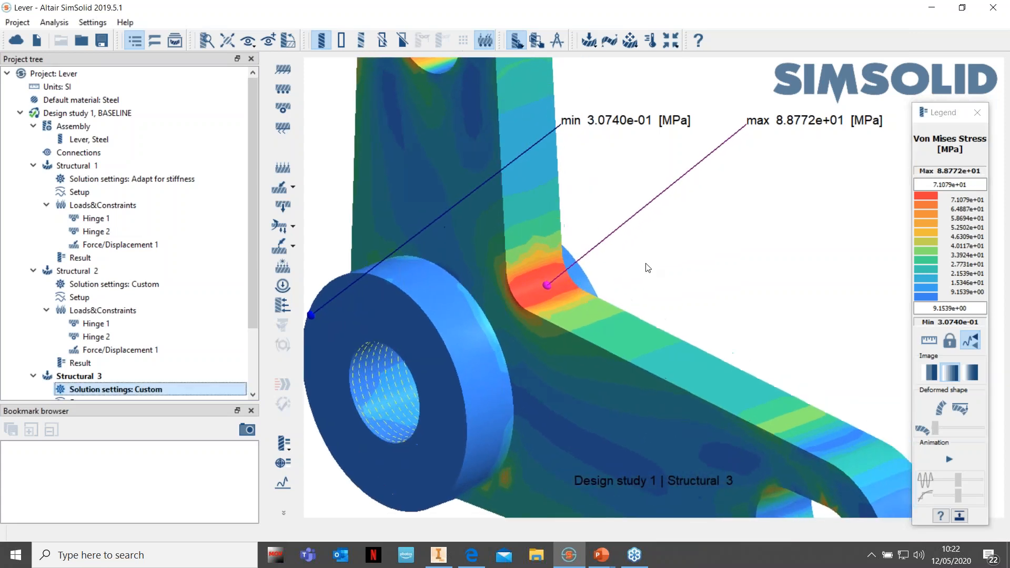
{"action": "left_click", "coordinate": [954, 186]}
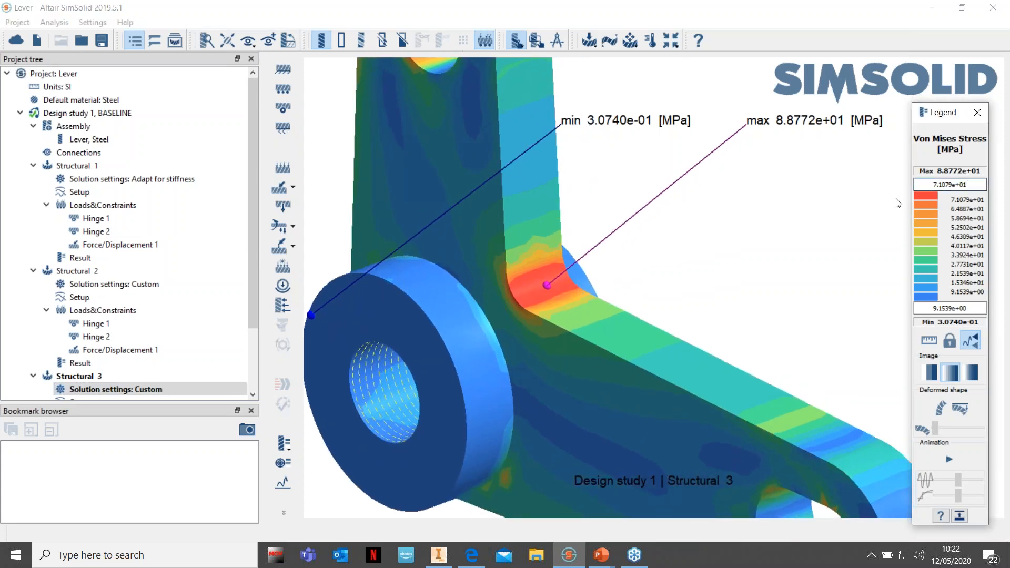
{"action": "type", "text": "88"}
{"action": "left_click_drag", "start_coordinate": [971, 185], "coordinate": [909, 185]}
{"action": "type", "text": "88"}
{"action": "key", "text": "Return"}
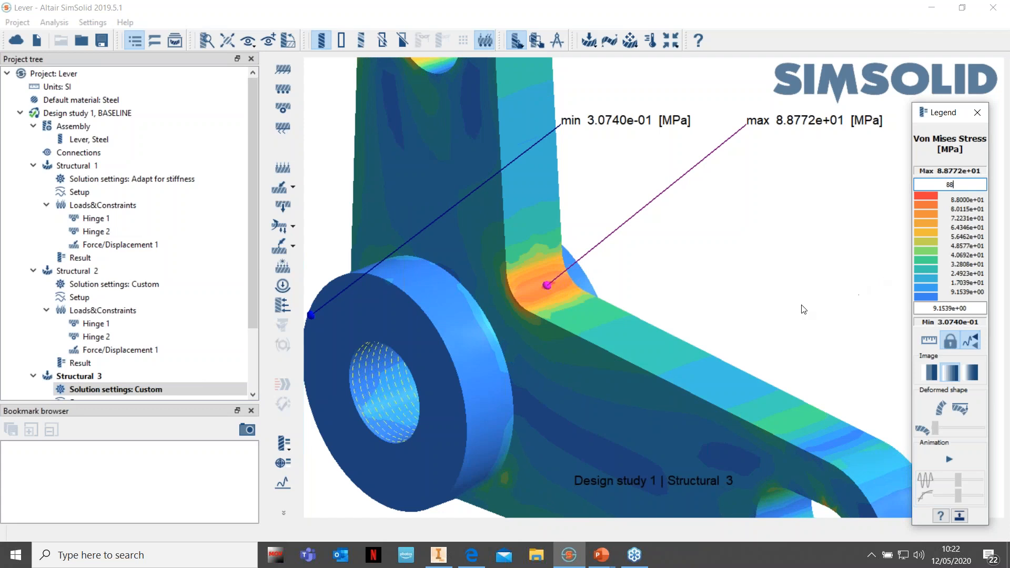
{"action": "scroll", "coordinate": [500, 291], "scroll_direction": "up", "scroll_amount": 5}
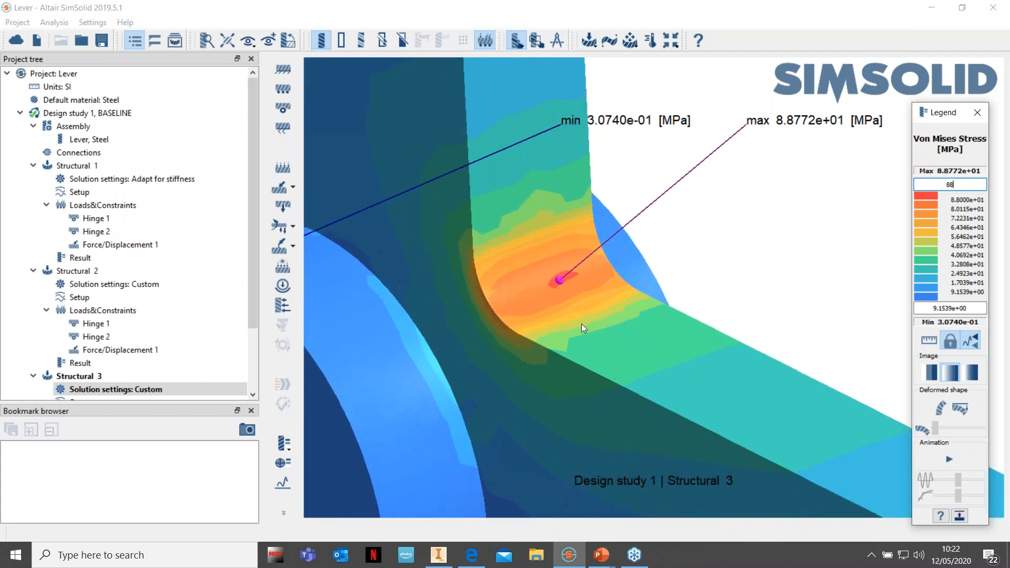
{"action": "left_click", "coordinate": [247, 430]}
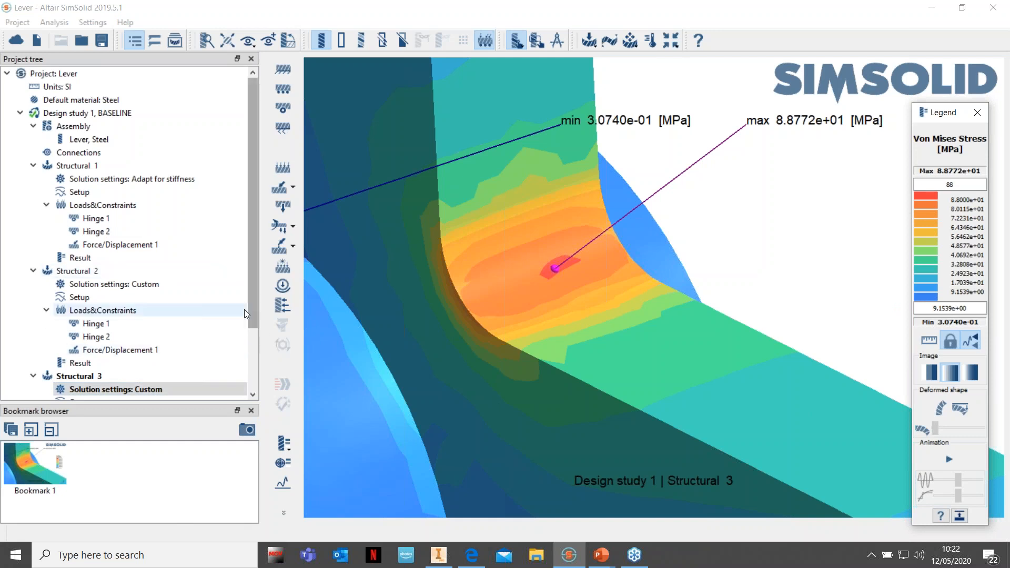
Compare the Von Mises results of Structural 1, Structural 2 and Structural 3 at the lever's inner fillet
{"action": "left_click_drag", "start_coordinate": [249, 313], "coordinate": [249, 373]}
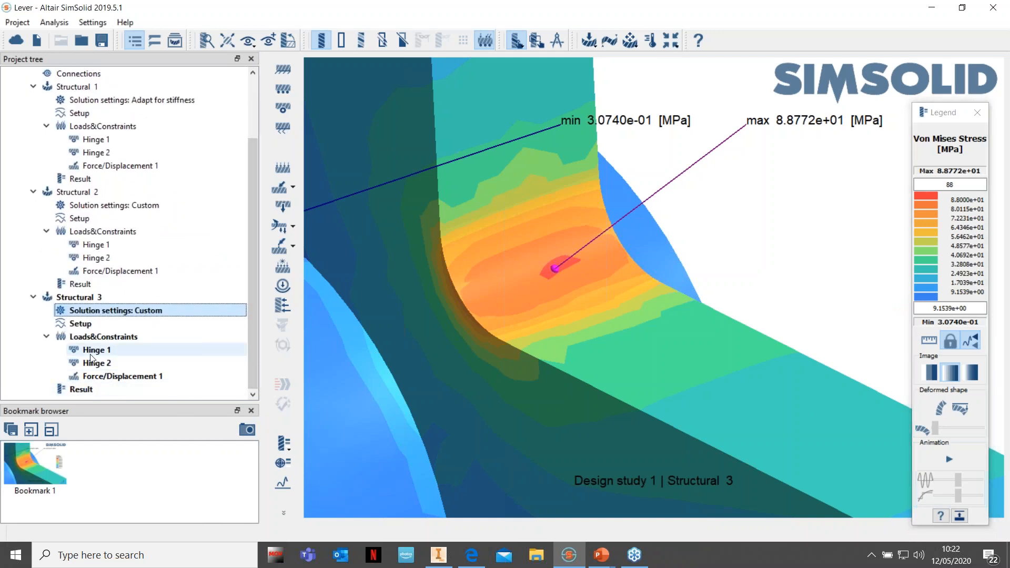
{"action": "left_click", "coordinate": [79, 285]}
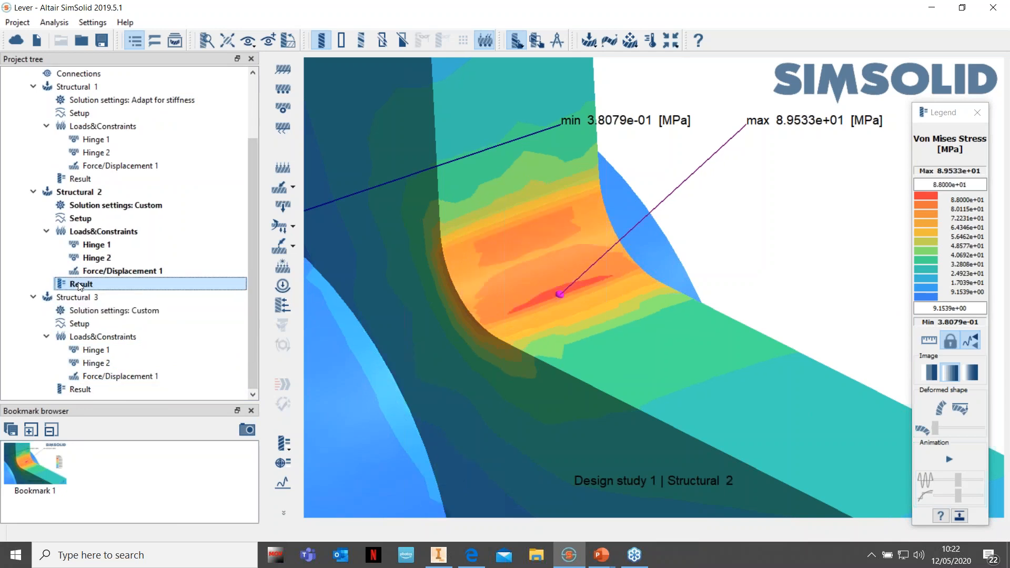
{"action": "left_click", "coordinate": [81, 179]}
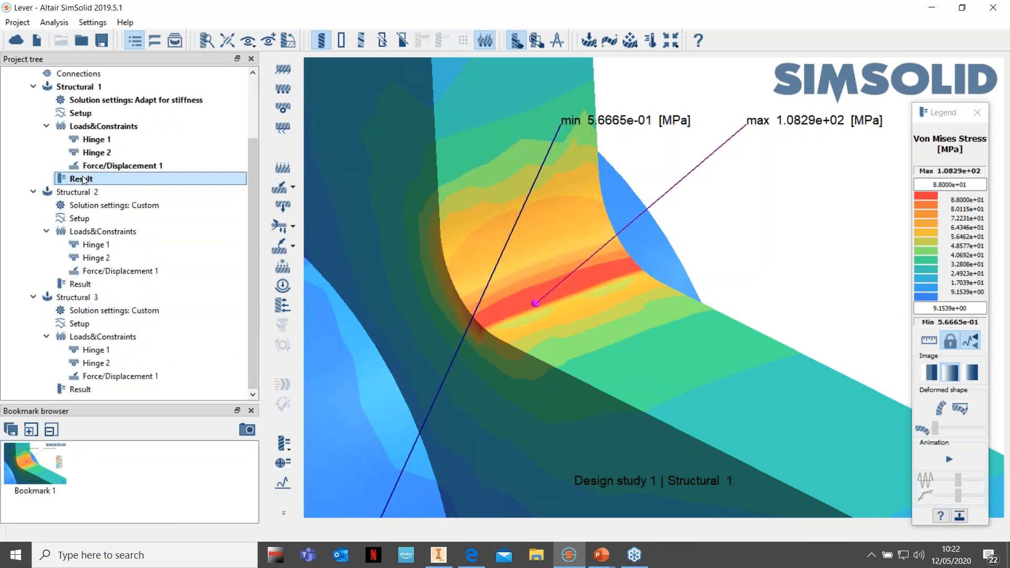
{"action": "scroll", "coordinate": [158, 230], "scroll_direction": "up", "scroll_amount": 2}
{"action": "scroll", "coordinate": [157, 230], "scroll_direction": "down", "scroll_amount": 1}
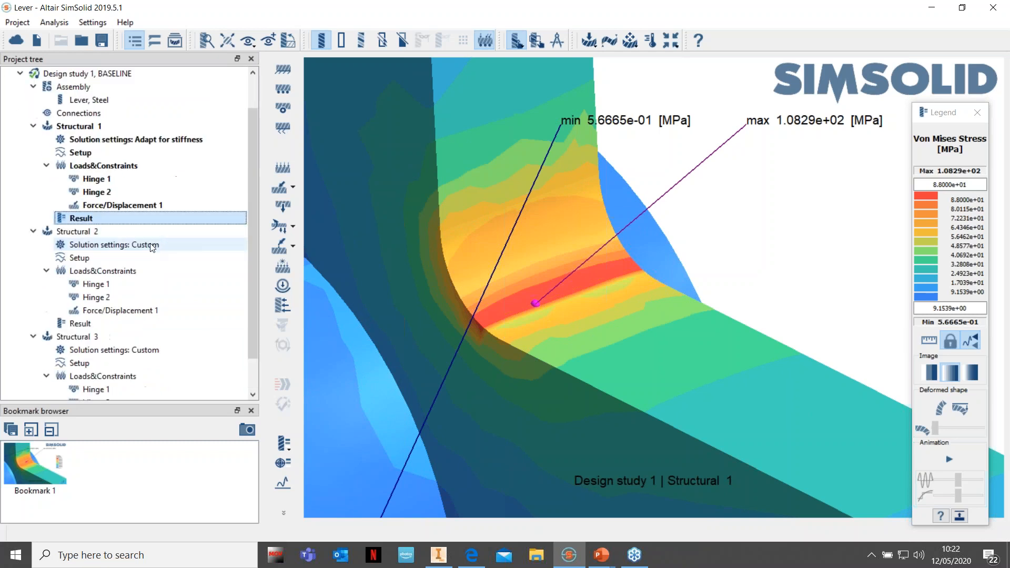
{"action": "scroll", "coordinate": [84, 300], "scroll_direction": "down", "scroll_amount": 1}
{"action": "left_click", "coordinate": [80, 284]}
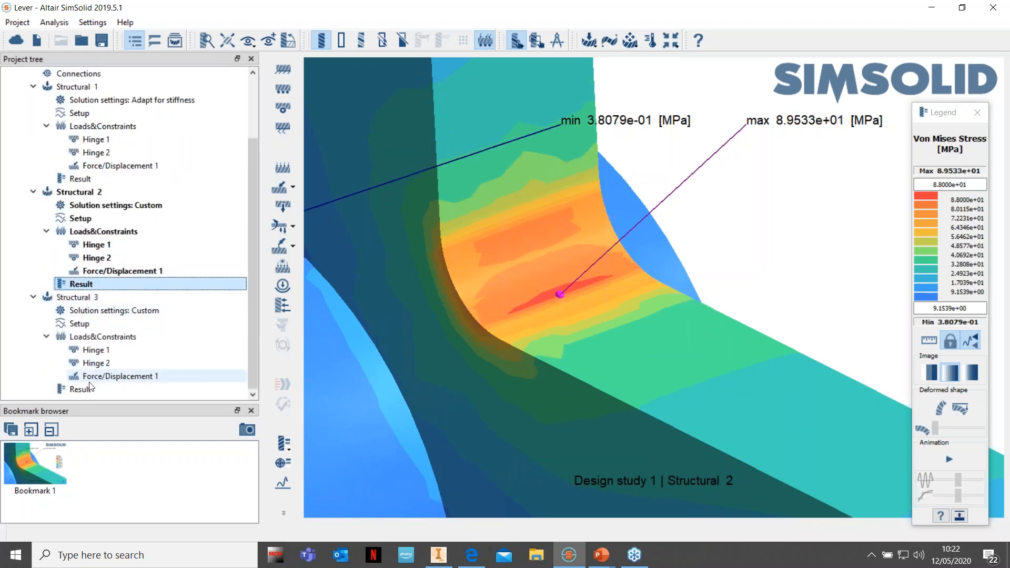
{"action": "left_click", "coordinate": [92, 388]}
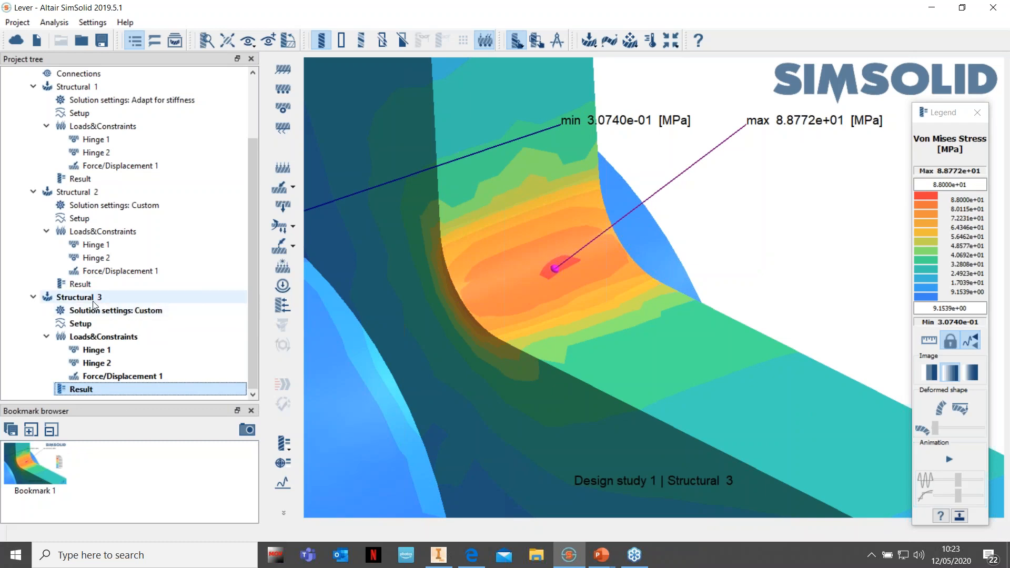
Copy Structural 3 and set the copy's solution objective to Adapt for stress
{"action": "right_click", "coordinate": [75, 297]}
{"action": "left_click", "coordinate": [113, 317]}
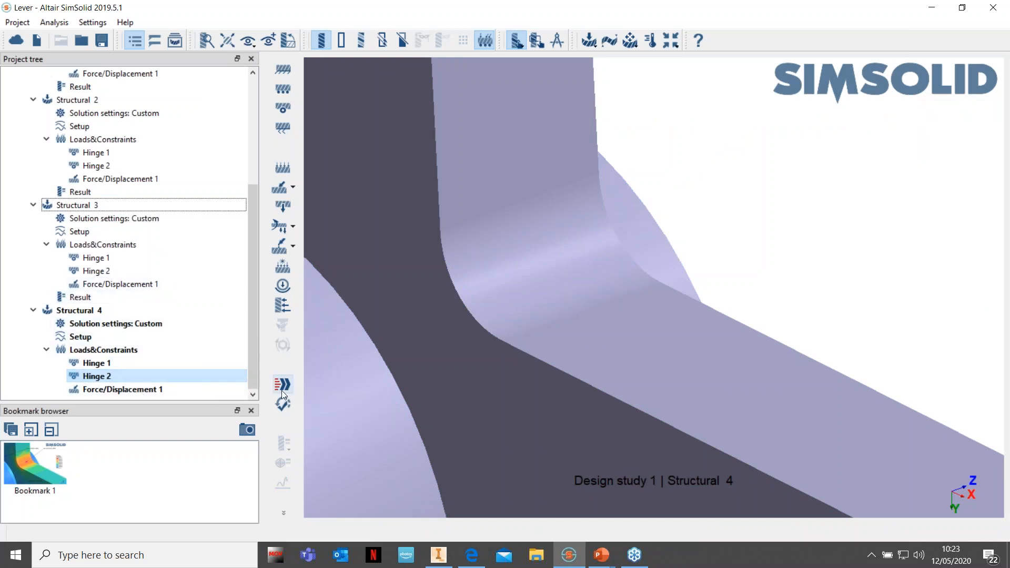
{"action": "double_click", "coordinate": [223, 323]}
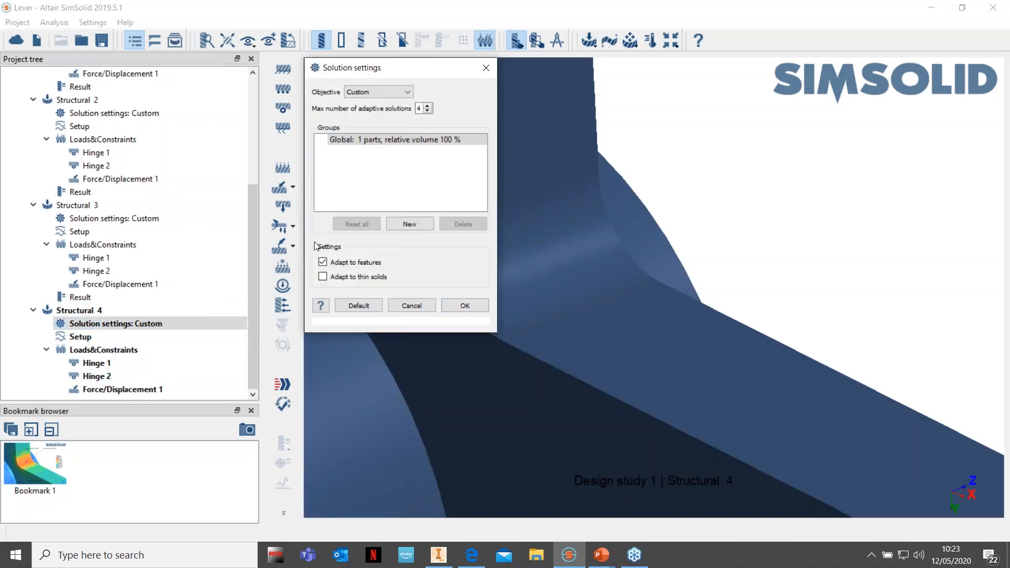
{"action": "left_click", "coordinate": [406, 92]}
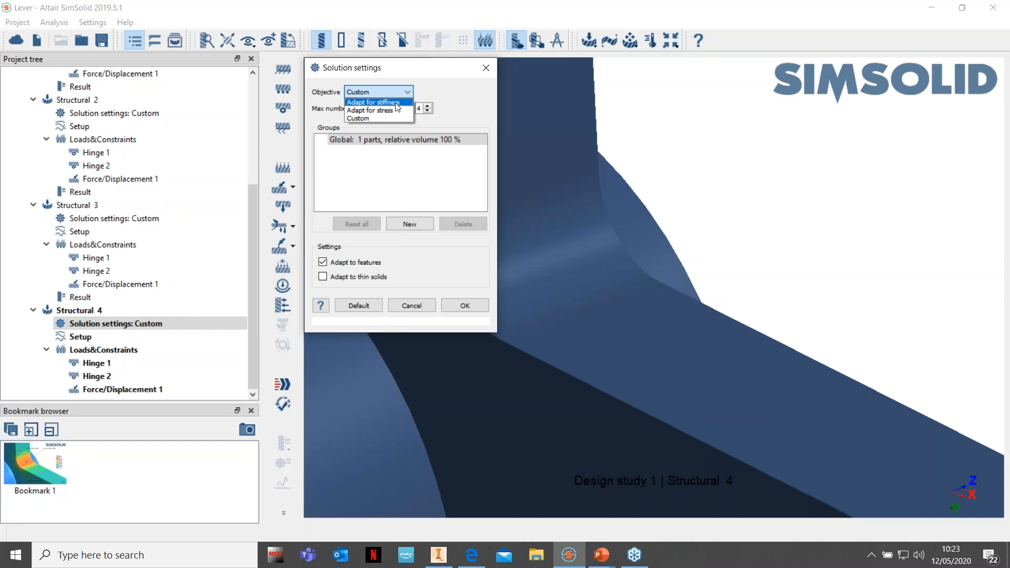
{"action": "left_click", "coordinate": [394, 111]}
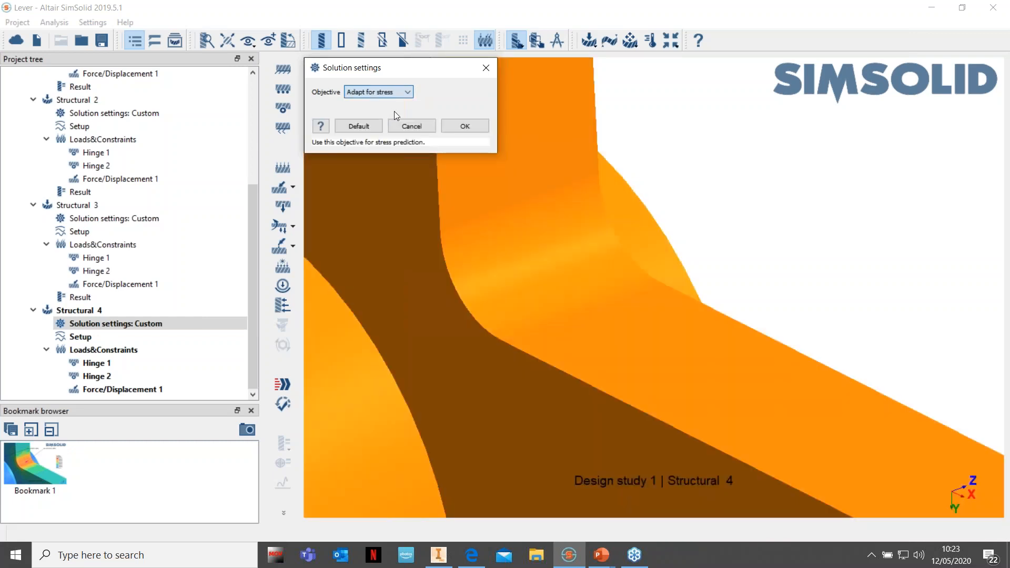
{"action": "left_click", "coordinate": [466, 127]}
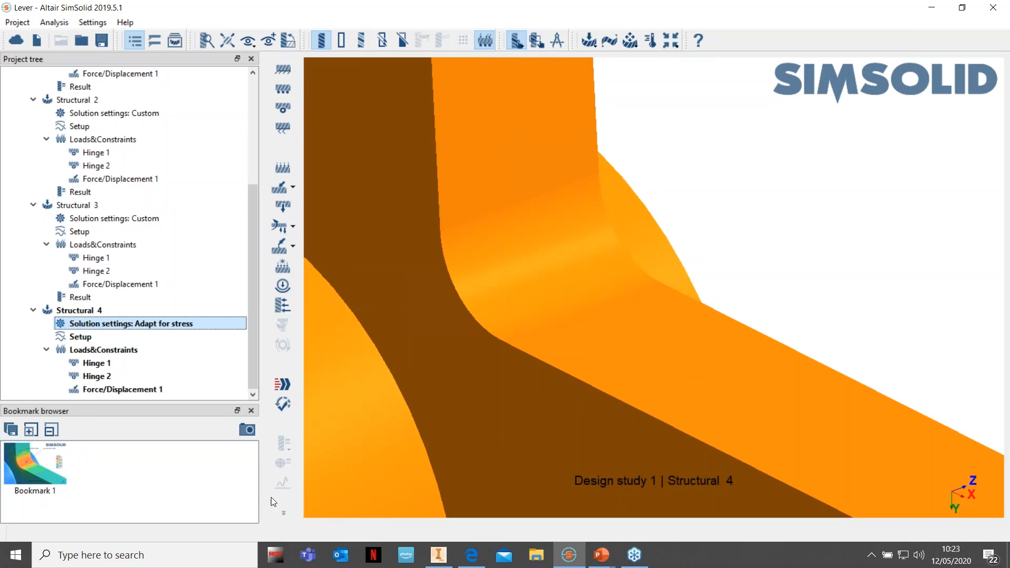
Solve Structural 4 and plot its Von Mises Stress on the lever
{"action": "left_click", "coordinate": [284, 387]}
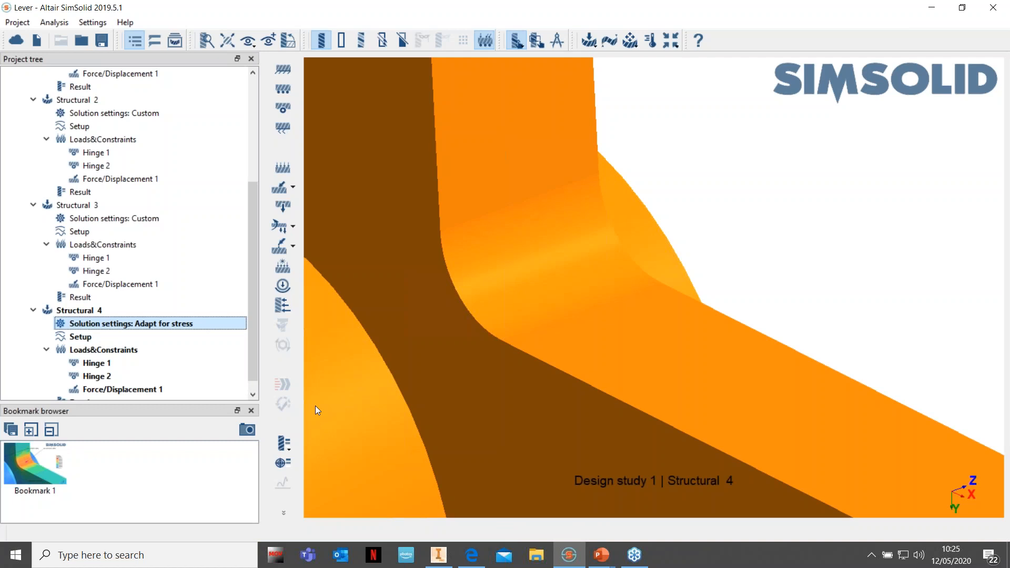
{"action": "left_click", "coordinate": [286, 452]}
{"action": "left_click", "coordinate": [360, 411]}
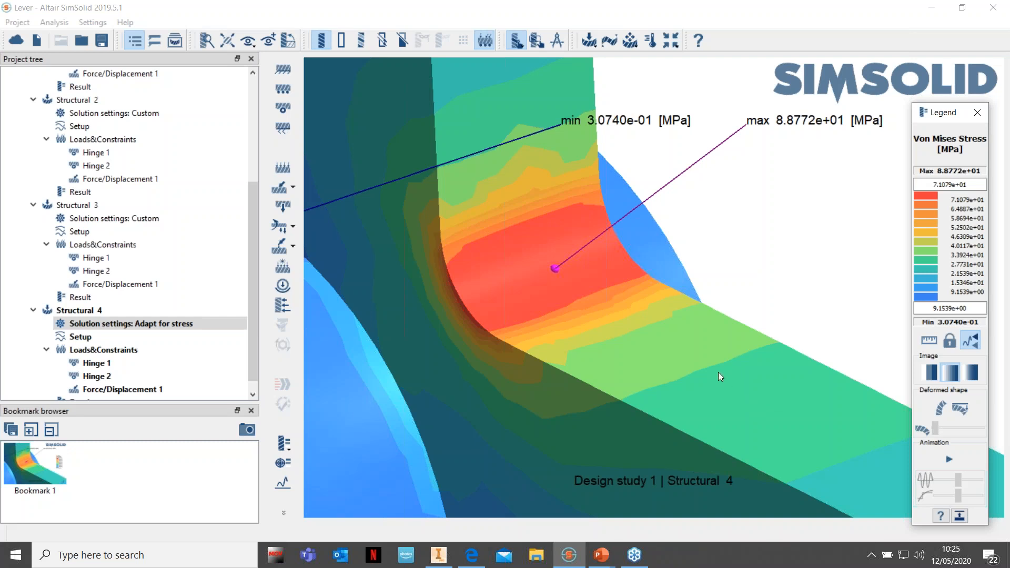
Switch to the PowerPoint slide show, review the Adapt for Stress versus Nastran comparison, and advance to the SimSolid trial slide
{"action": "key", "text": "alt+Tab"}
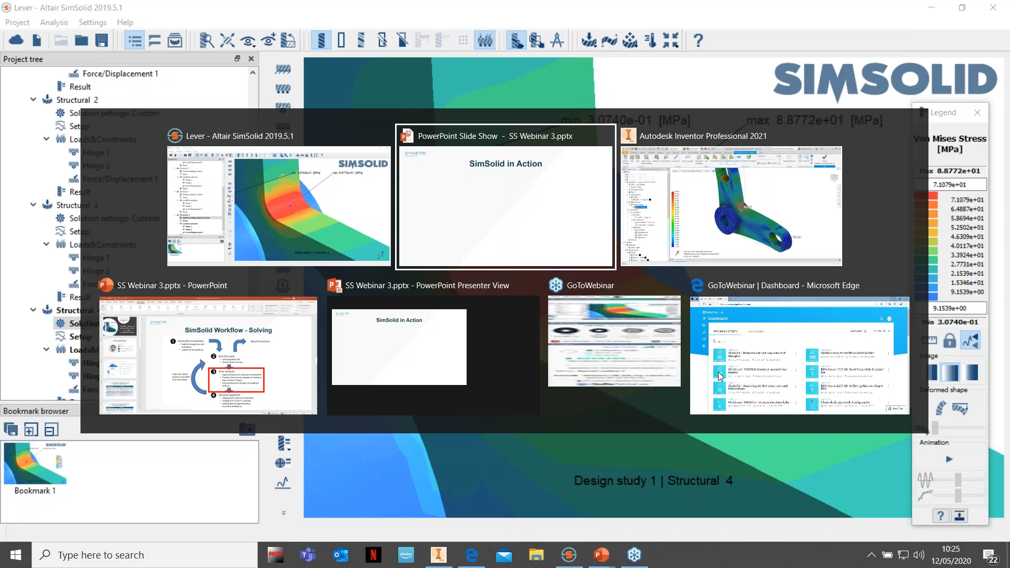
{"action": "key", "text": "Right"}
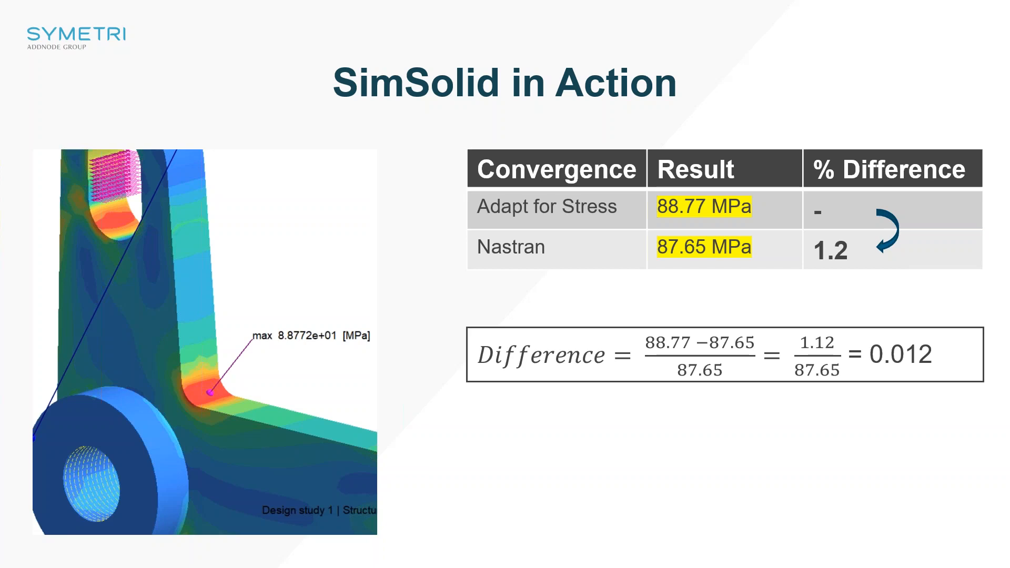
{"action": "key", "text": "Right"}
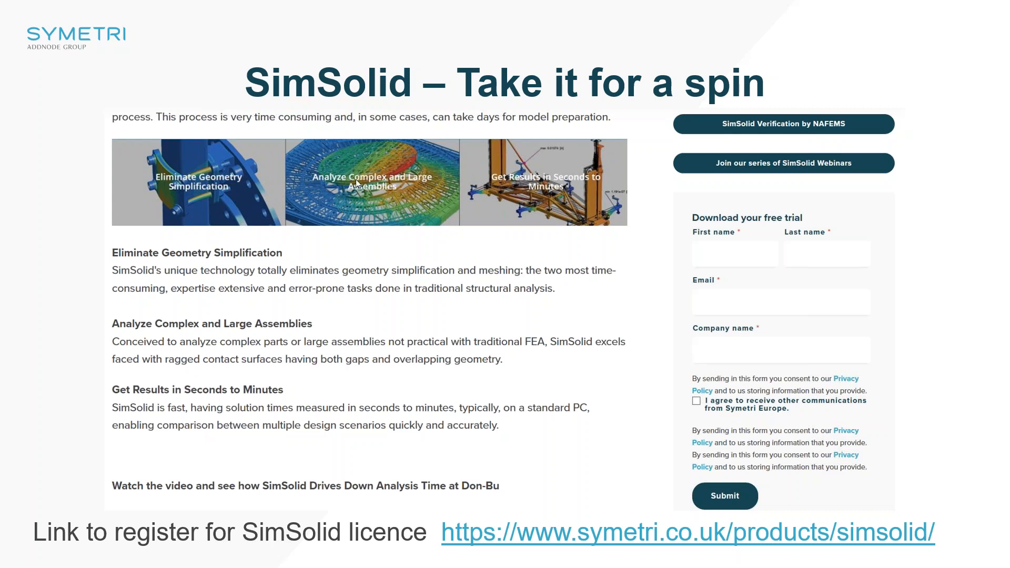
Open the slide's link to Symetri's SimSolid page in the browser and look over the product information and trial form
{"action": "left_click", "coordinate": [656, 521]}
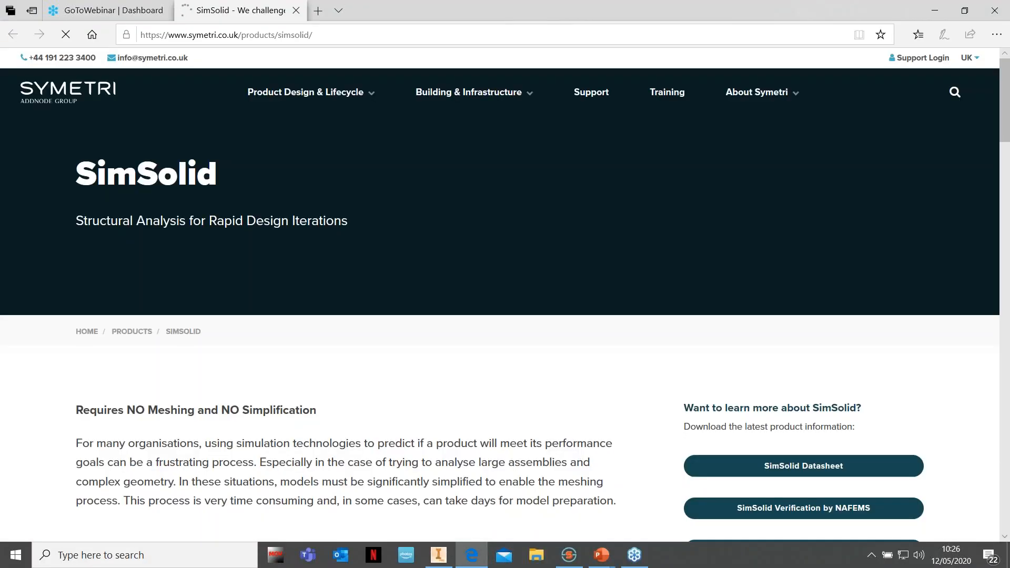
{"action": "scroll", "coordinate": [518, 281], "scroll_direction": "down", "scroll_amount": 4}
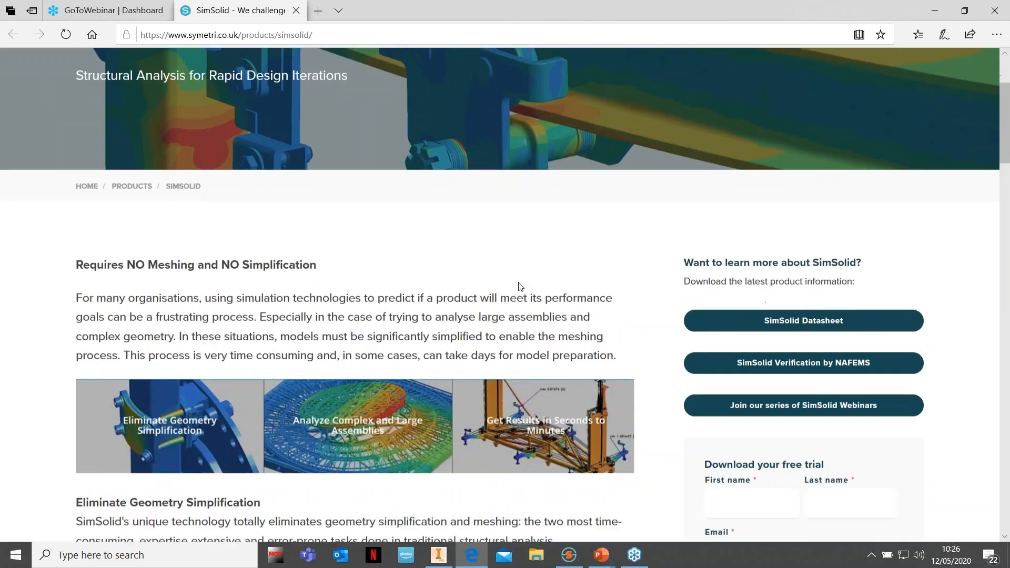
{"action": "scroll", "coordinate": [518, 281], "scroll_direction": "up", "scroll_amount": 4}
{"action": "left_click_drag", "start_coordinate": [366, 36], "coordinate": [277, 38]}
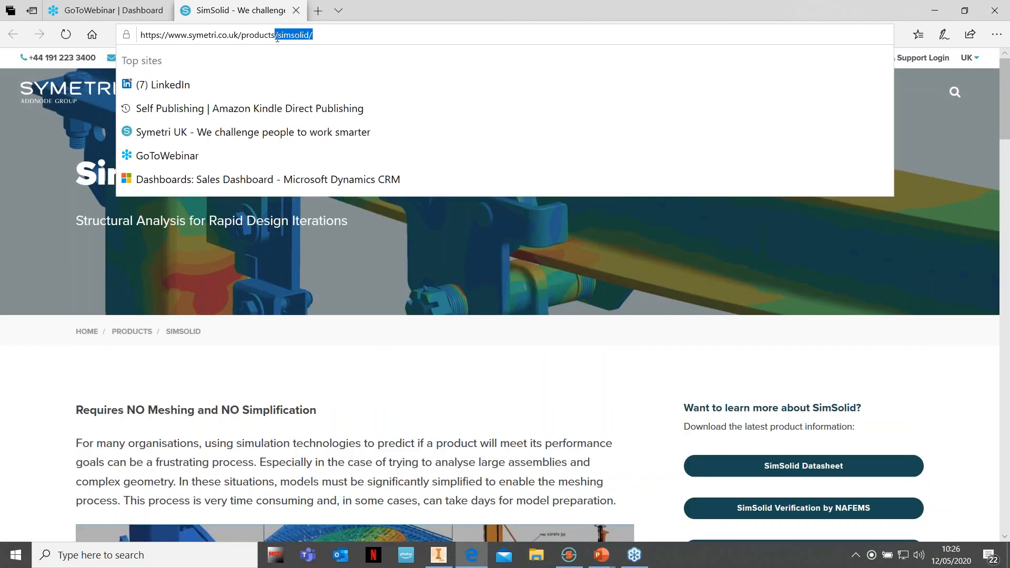
{"action": "key", "text": "BackSpace"}
{"action": "key", "text": "Return"}
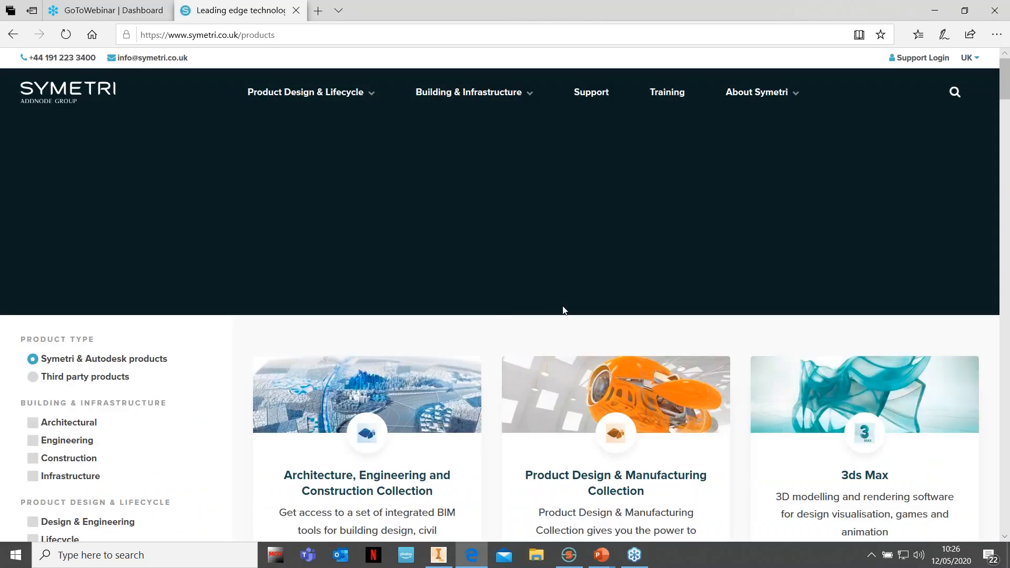
Filter the products overview to third party products in the Simulation category
{"action": "scroll", "coordinate": [562, 309], "scroll_direction": "down", "scroll_amount": 3}
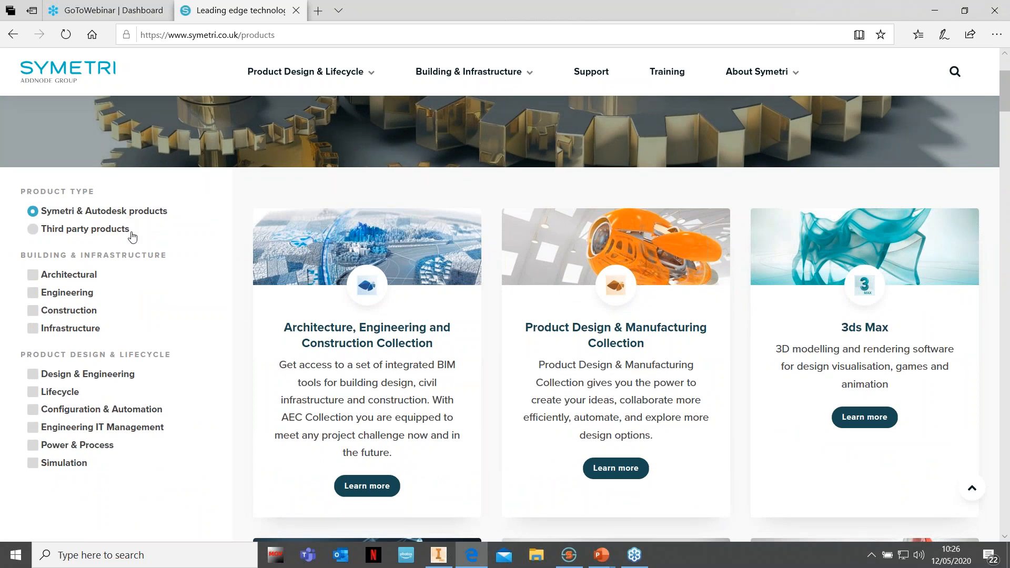
{"action": "scroll", "coordinate": [367, 321], "scroll_direction": "down", "scroll_amount": 9}
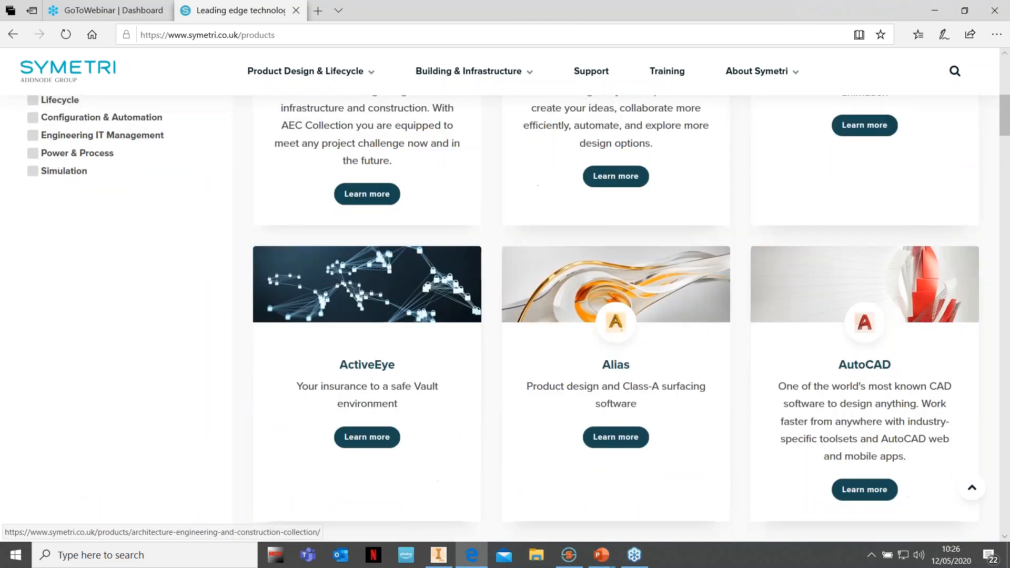
{"action": "scroll", "coordinate": [367, 321], "scroll_direction": "up", "scroll_amount": 7}
{"action": "scroll", "coordinate": [332, 315], "scroll_direction": "up", "scroll_amount": 4}
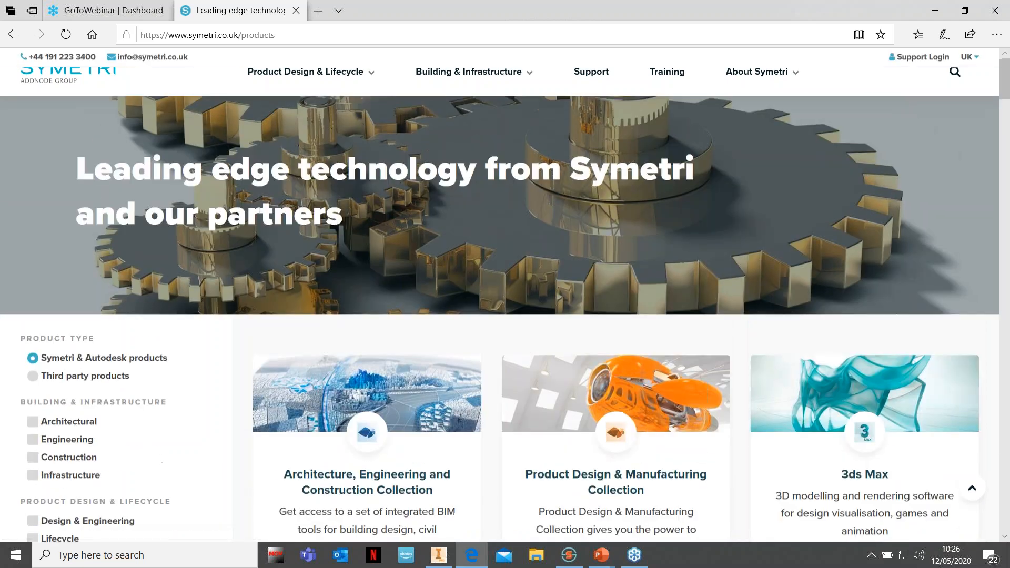
{"action": "left_click", "coordinate": [32, 377]}
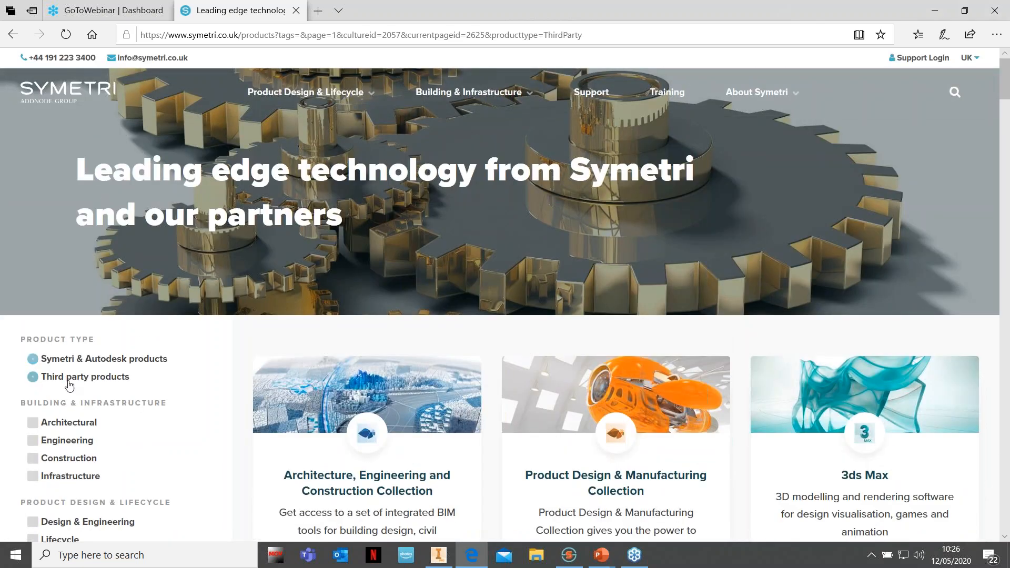
{"action": "scroll", "coordinate": [206, 442], "scroll_direction": "down", "scroll_amount": 4}
{"action": "left_click", "coordinate": [32, 390]}
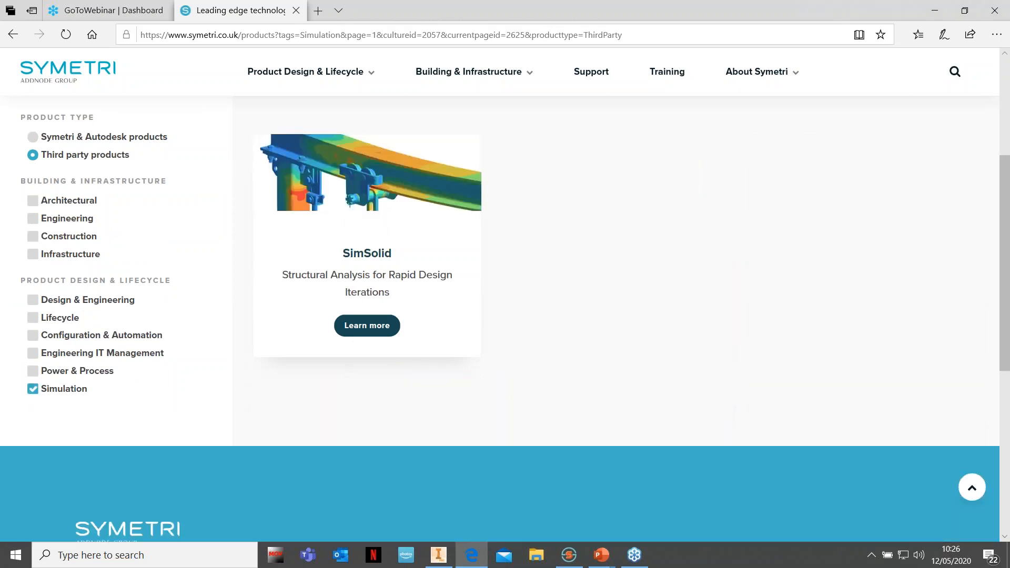
Open the SimSolid product page from the filtered results and bring its free trial form into view
{"action": "left_click", "coordinate": [373, 331]}
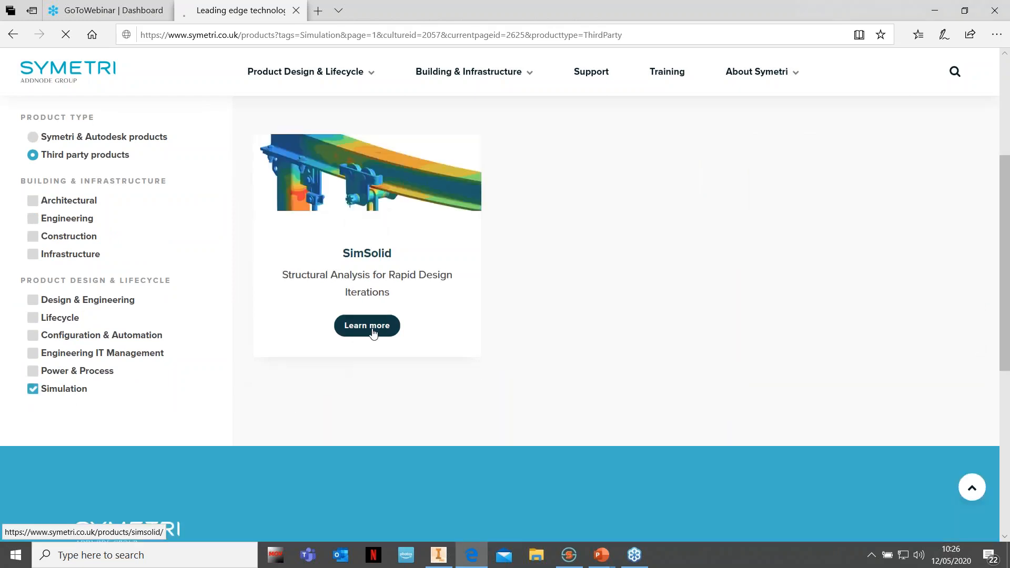
{"action": "scroll", "coordinate": [877, 326], "scroll_direction": "down", "scroll_amount": 7}
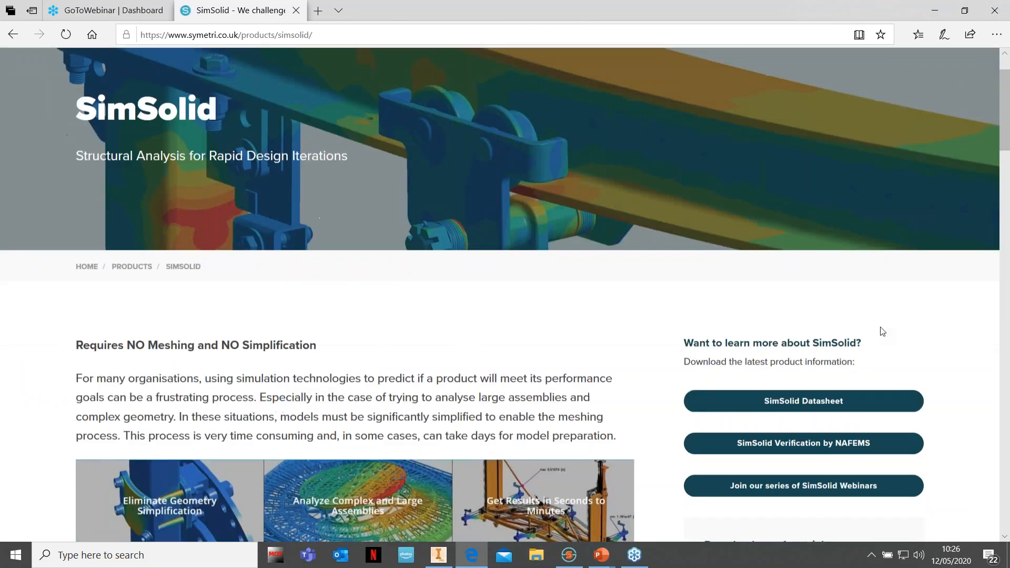
{"action": "scroll", "coordinate": [875, 334], "scroll_direction": "down", "scroll_amount": 1}
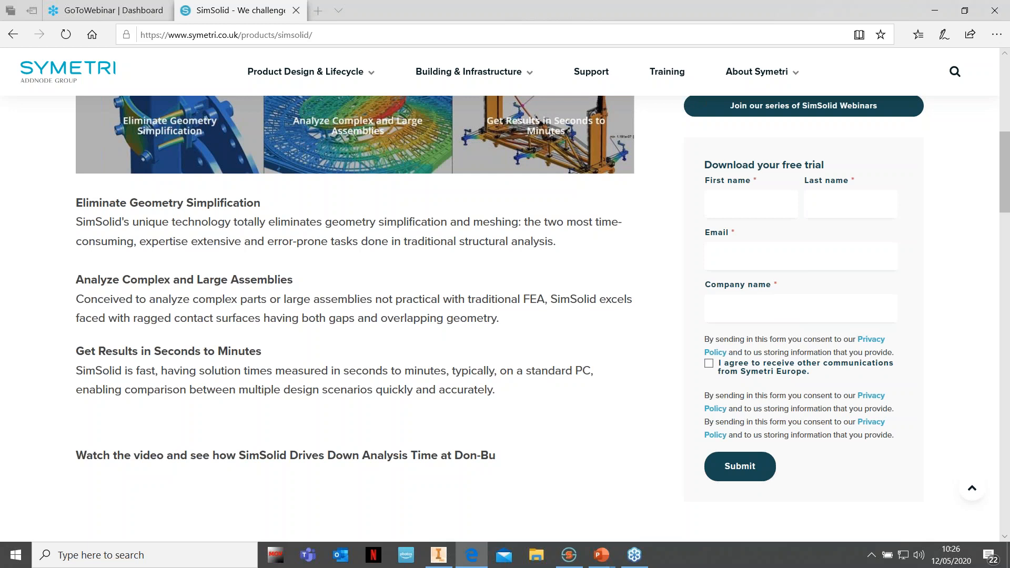
Switch back to the PowerPoint slide show and advance to the slide on SimSolid support during Covid19
{"action": "key", "text": "alt+Tab"}
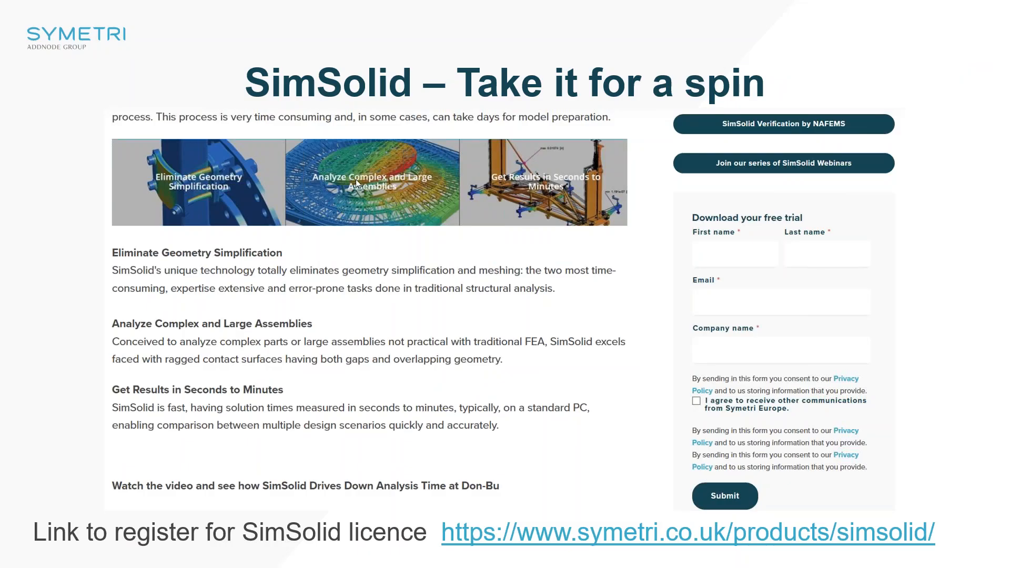
{"action": "key", "text": "Right"}
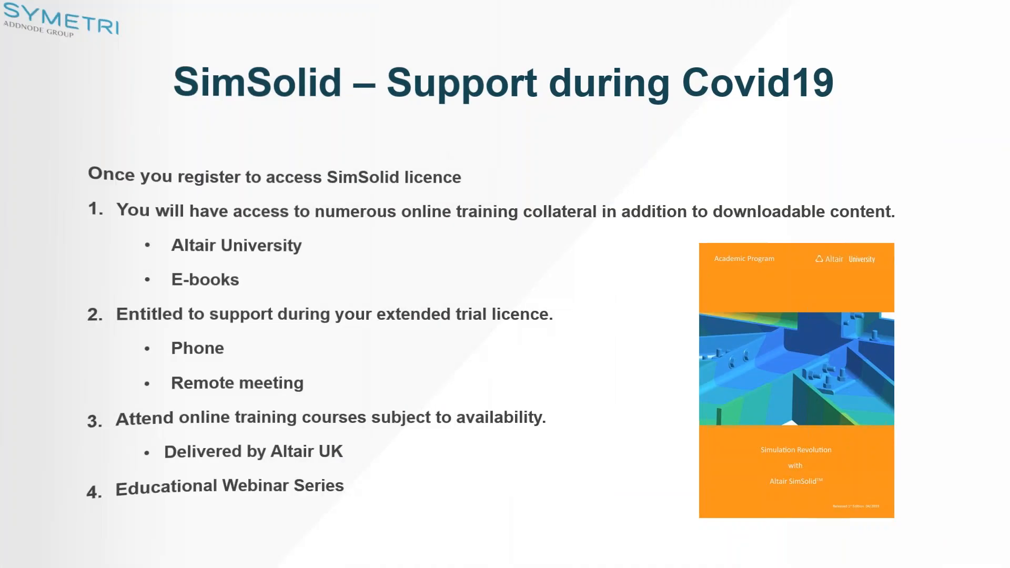